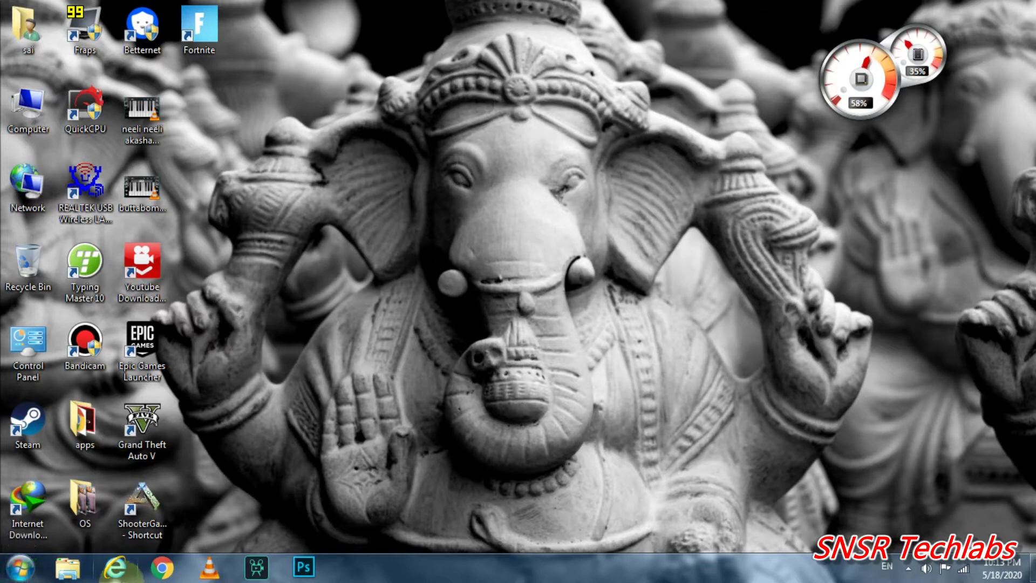
Open the Windows Services console by running SERVICES.MSC and maximize its window
key("super+r")
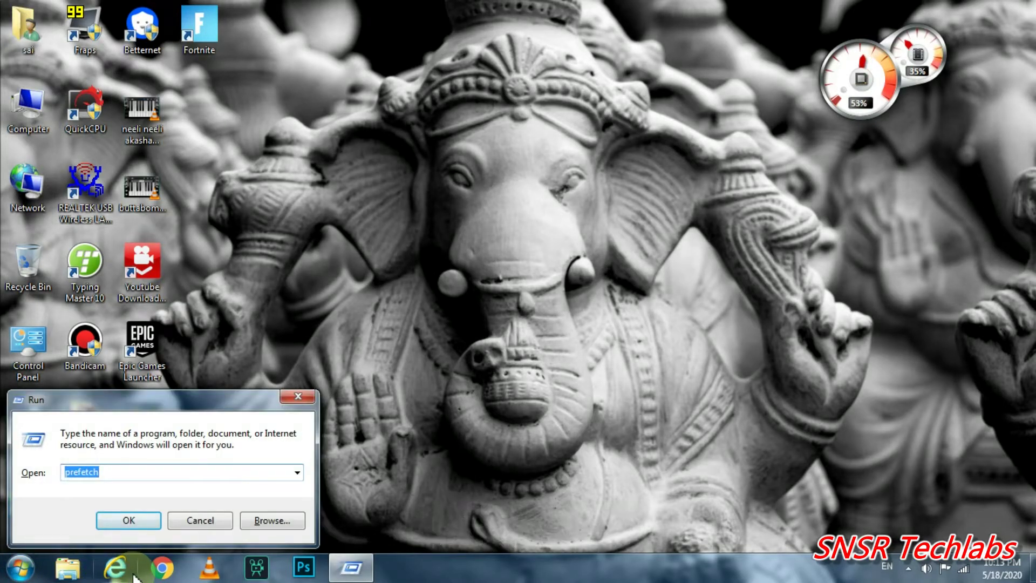
key("BackSpace")
type("S")
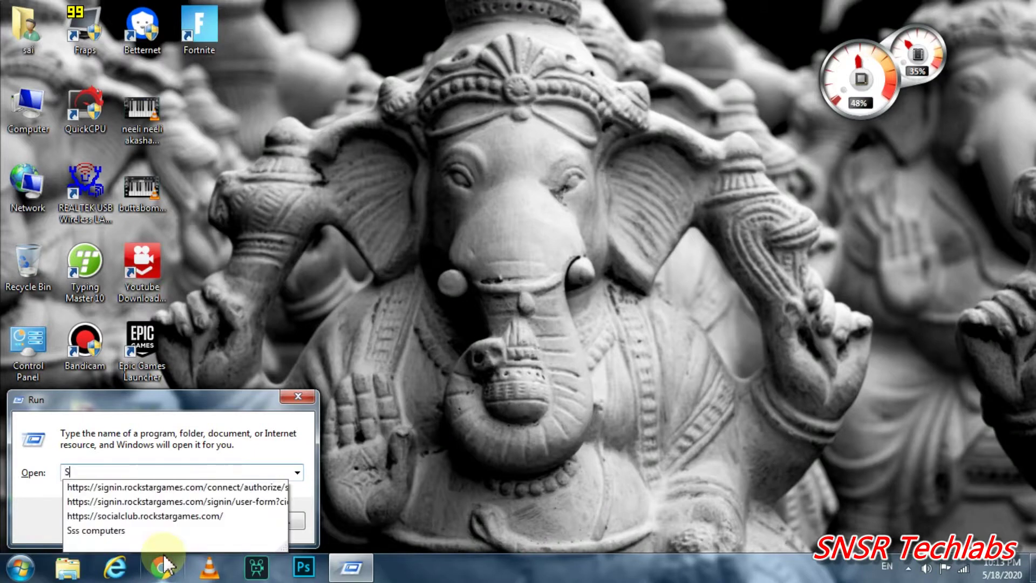
type("ERV")
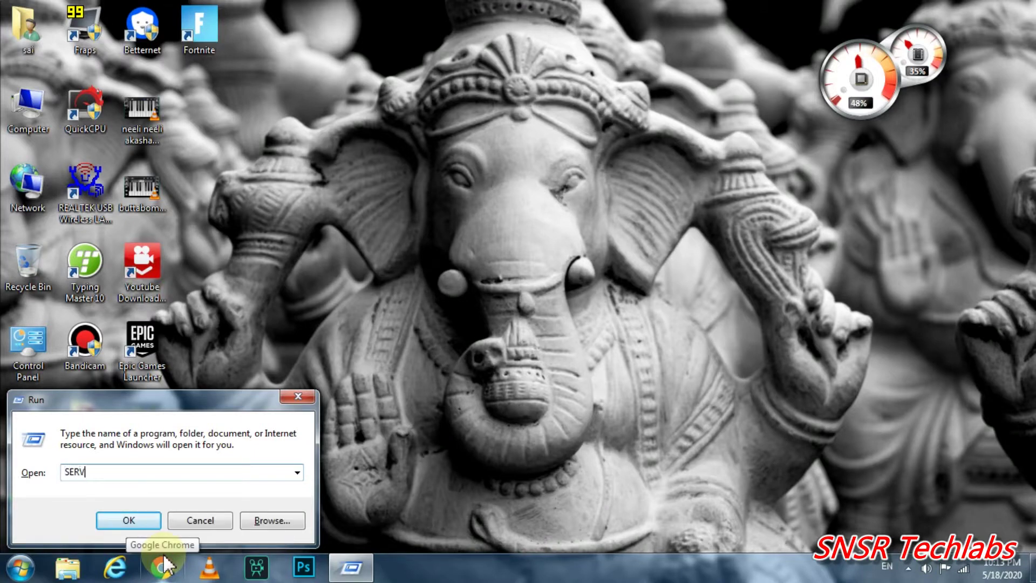
type("ICES.MSC")
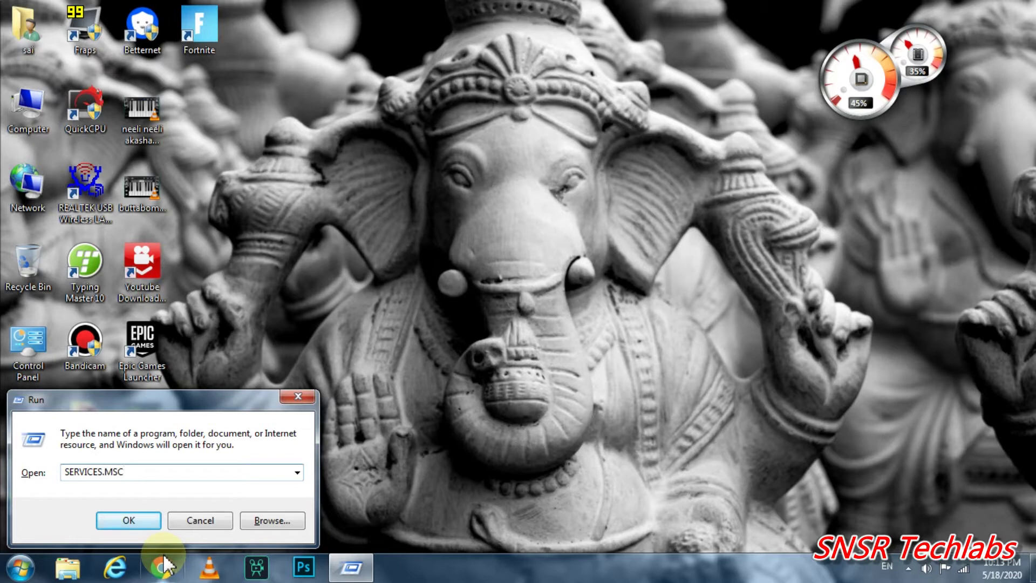
key("Return")
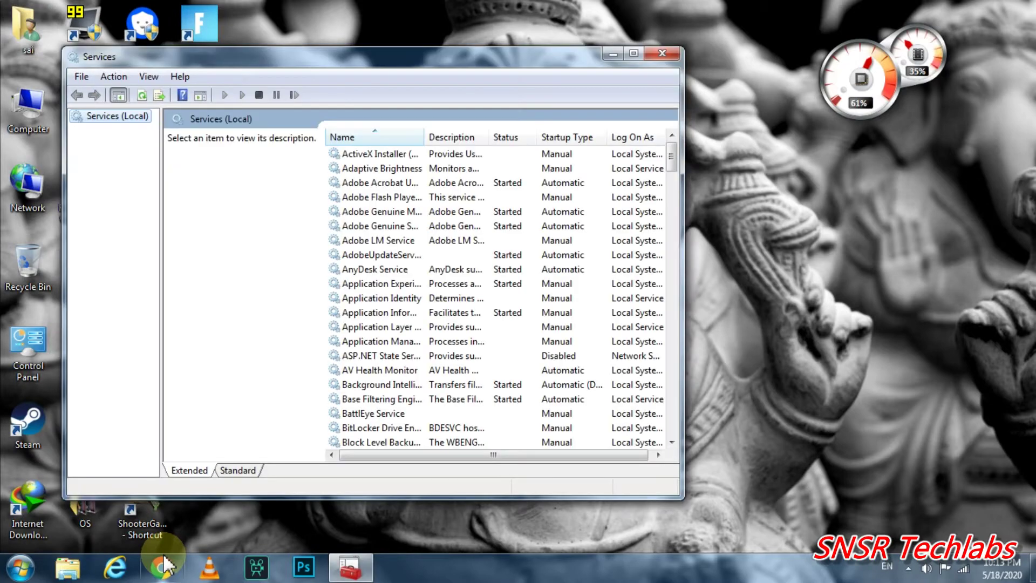
left_click(633, 53)
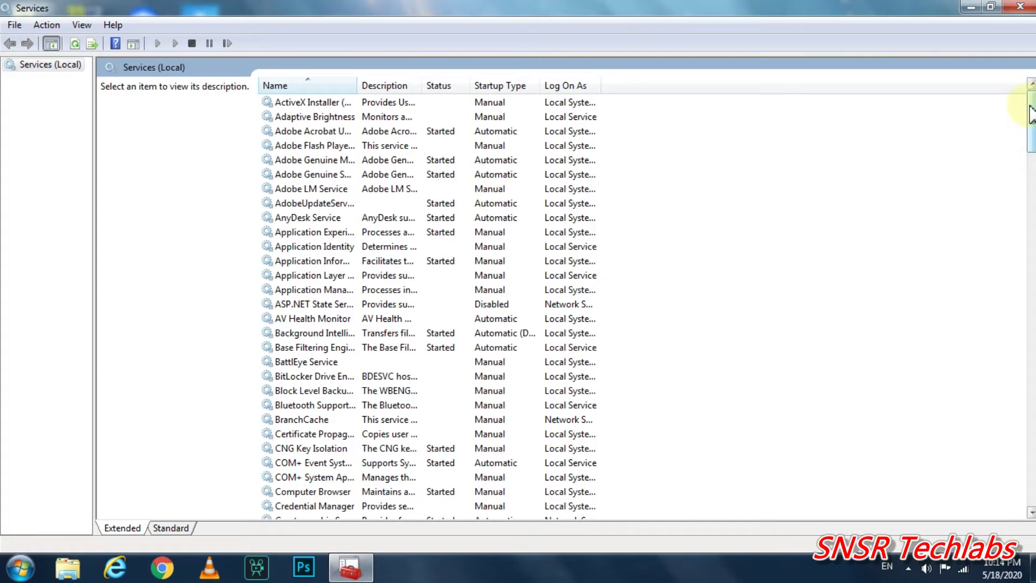
Set the startup type of Adobe Acrobat Update Service to Manual and close the Services console
left_click_drag(1031, 109, 1032, 130)
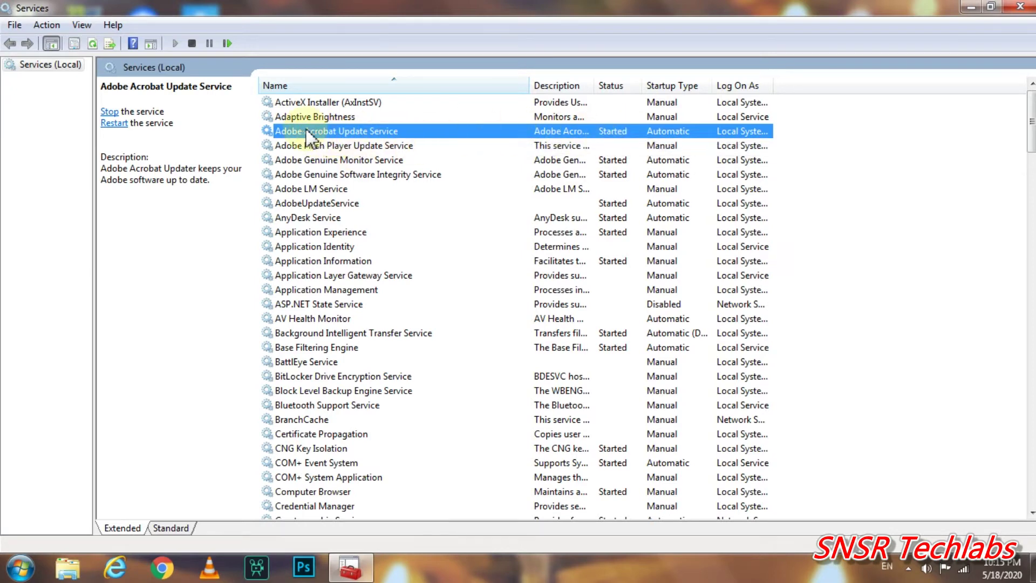
double_click(654, 133)
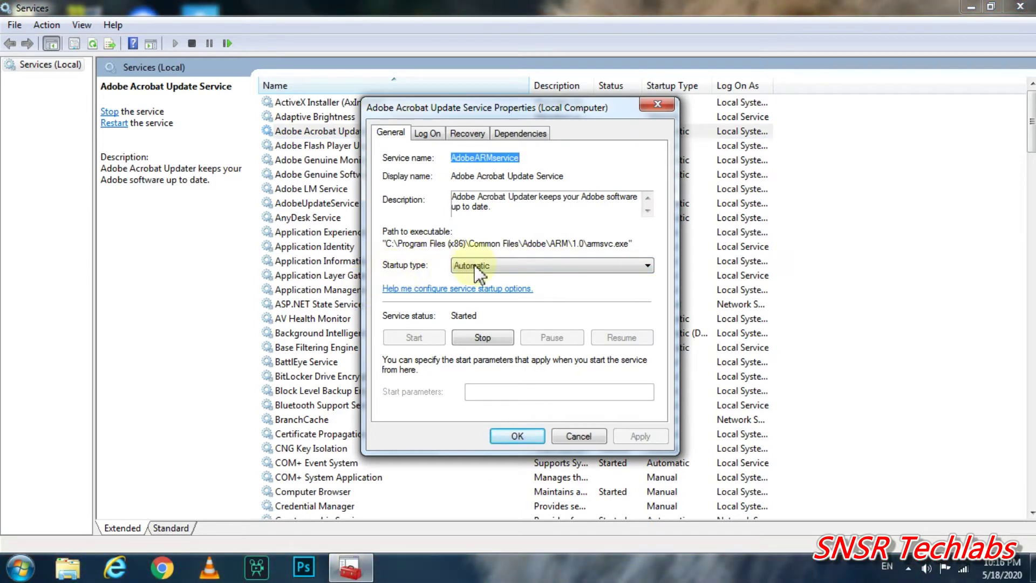
left_click(492, 266)
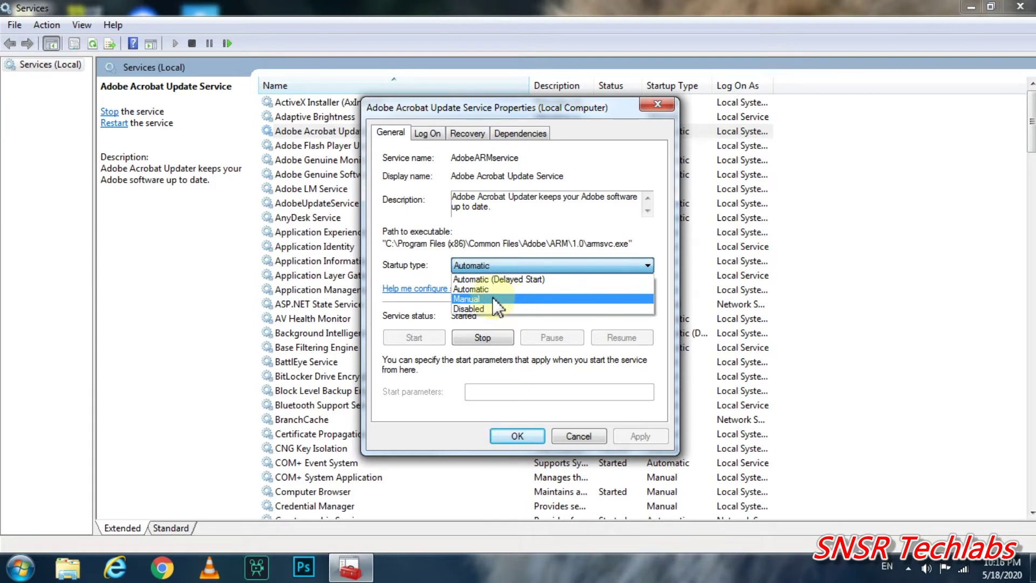
left_click(493, 299)
left_click(535, 437)
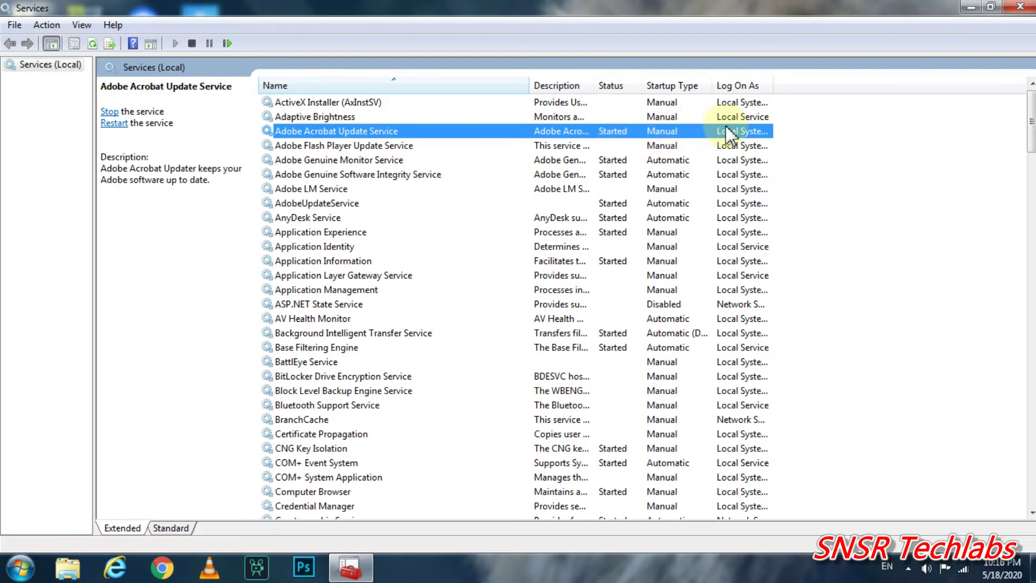
left_click(1028, 6)
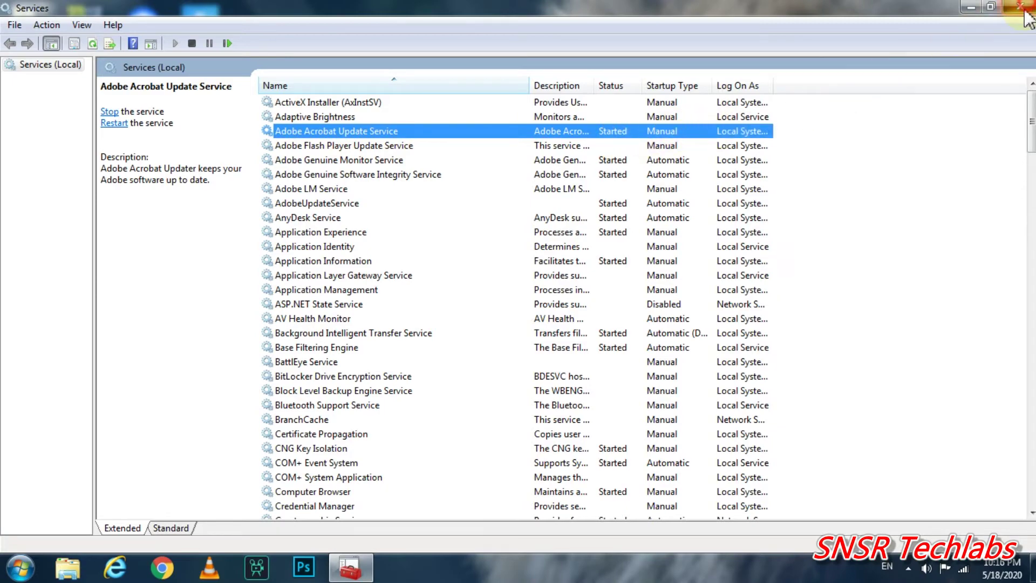
right_click(579, 94)
left_click(620, 138)
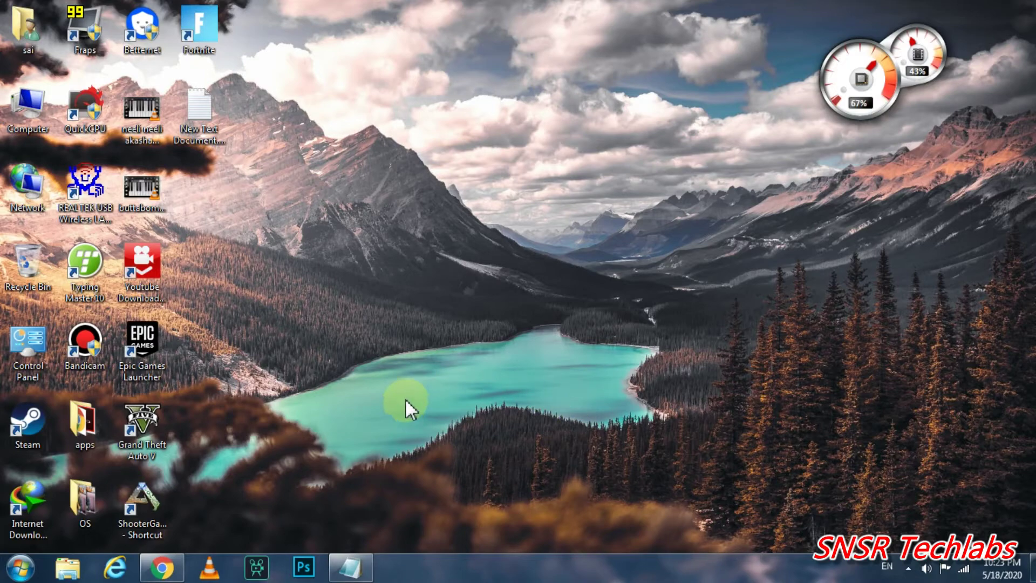
Check which power plan is selected in Control Panel's Power Options and close the window
key("super")
left_click(259, 372)
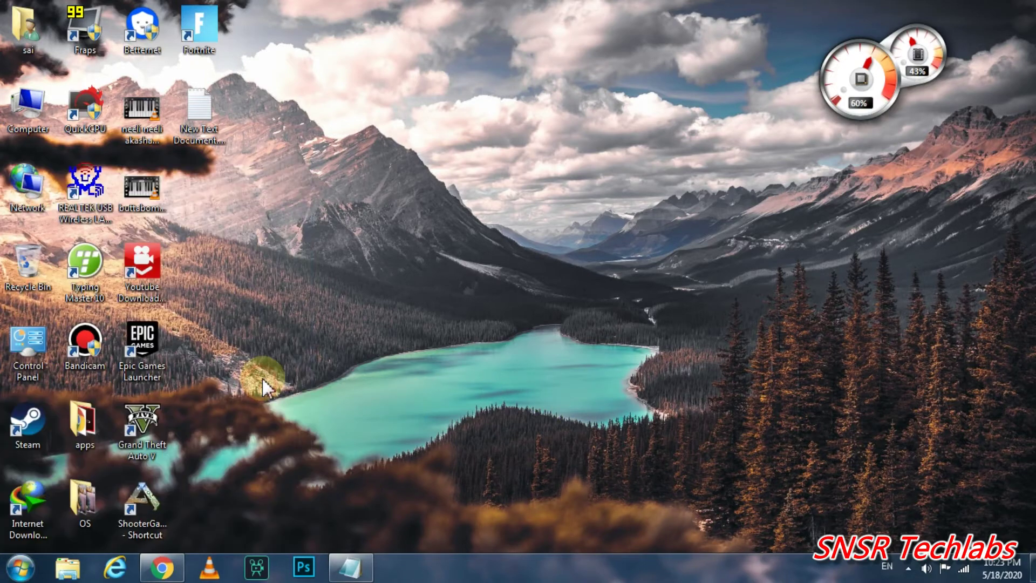
scroll(708, 412, "down", 3)
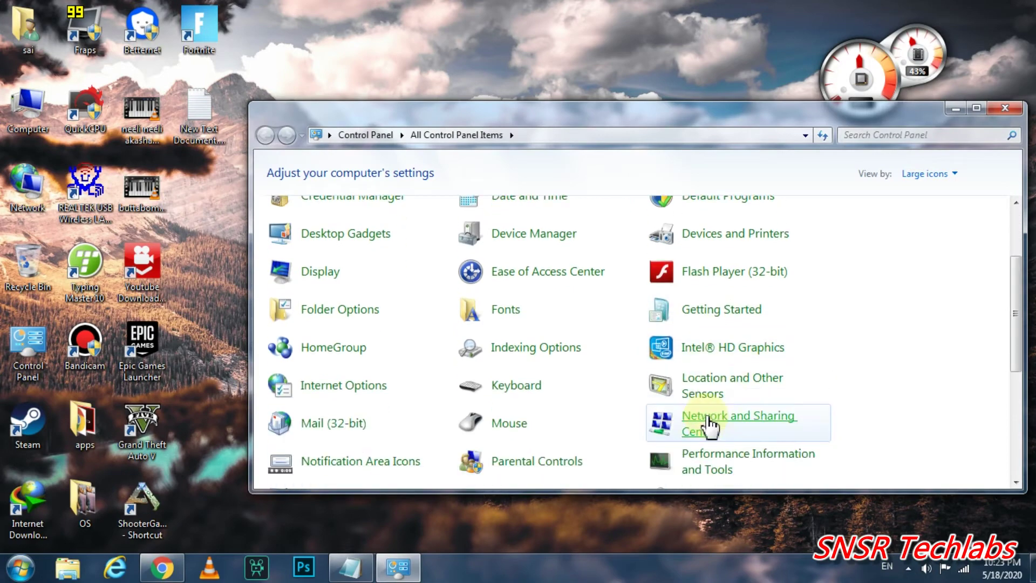
scroll(704, 416, "down", 2)
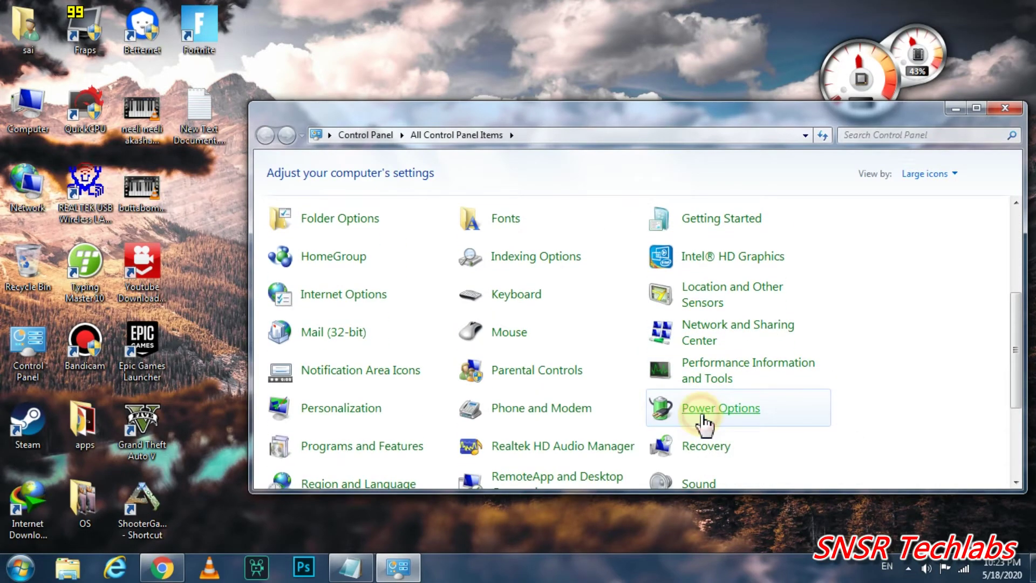
left_click(702, 422)
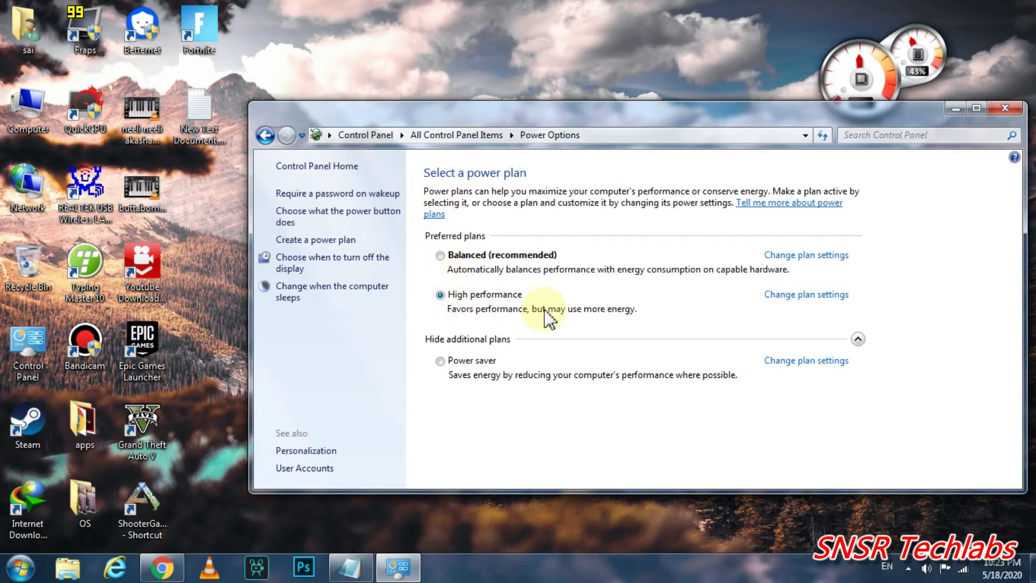
key("alt+F4")
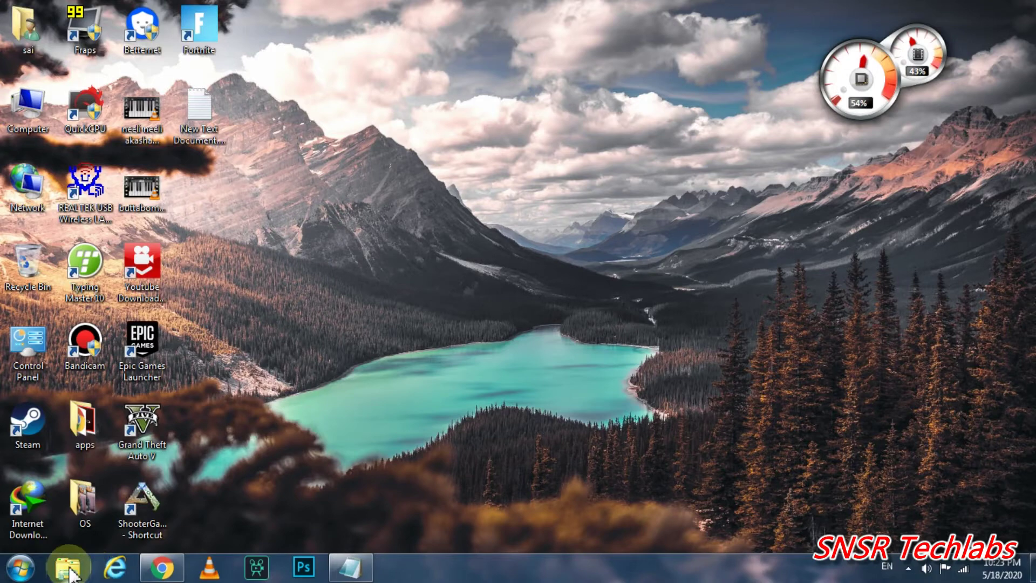
Search for CMD and run the command prompt as administrator
left_click(22, 567)
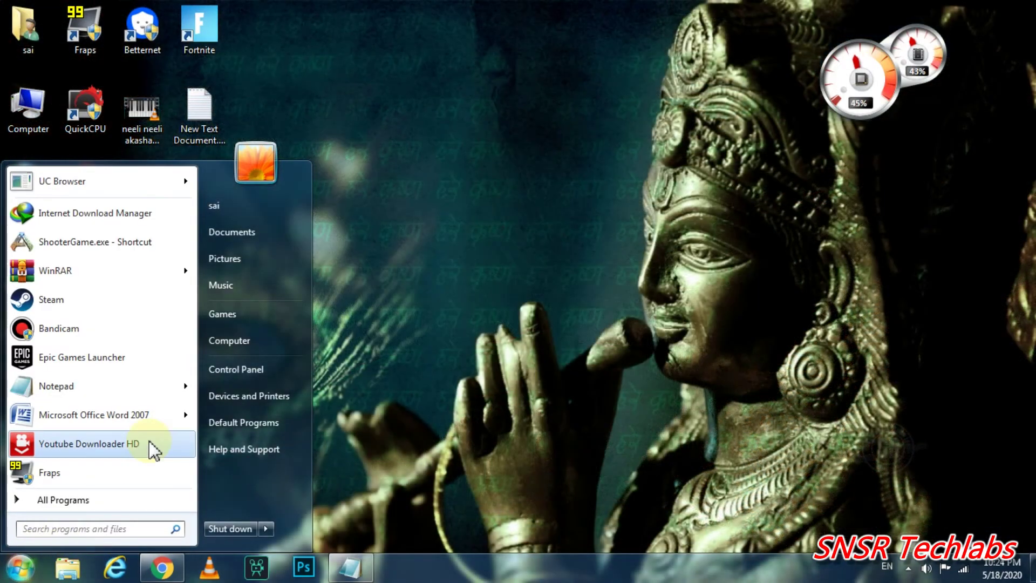
type("CMD")
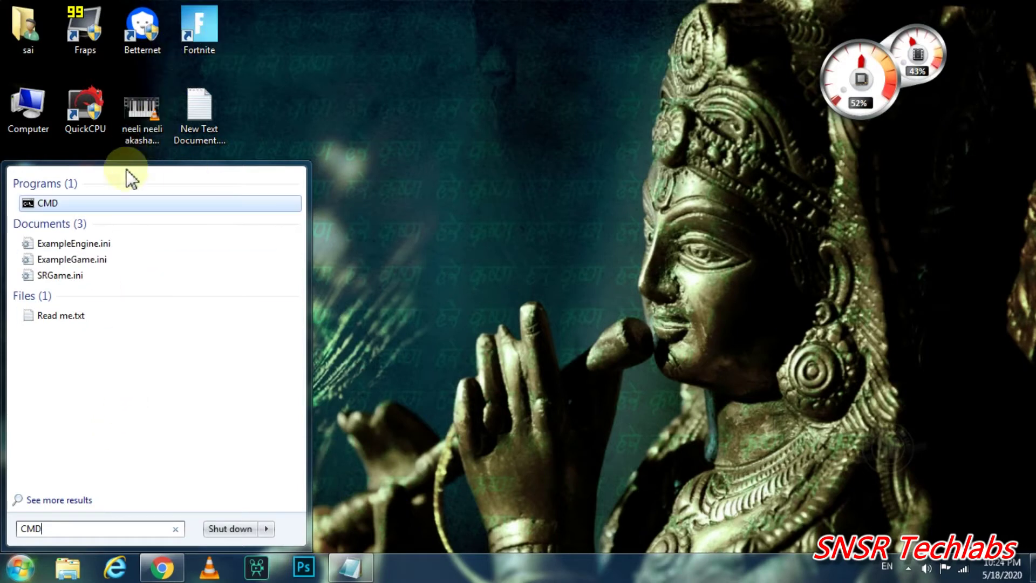
right_click(127, 204)
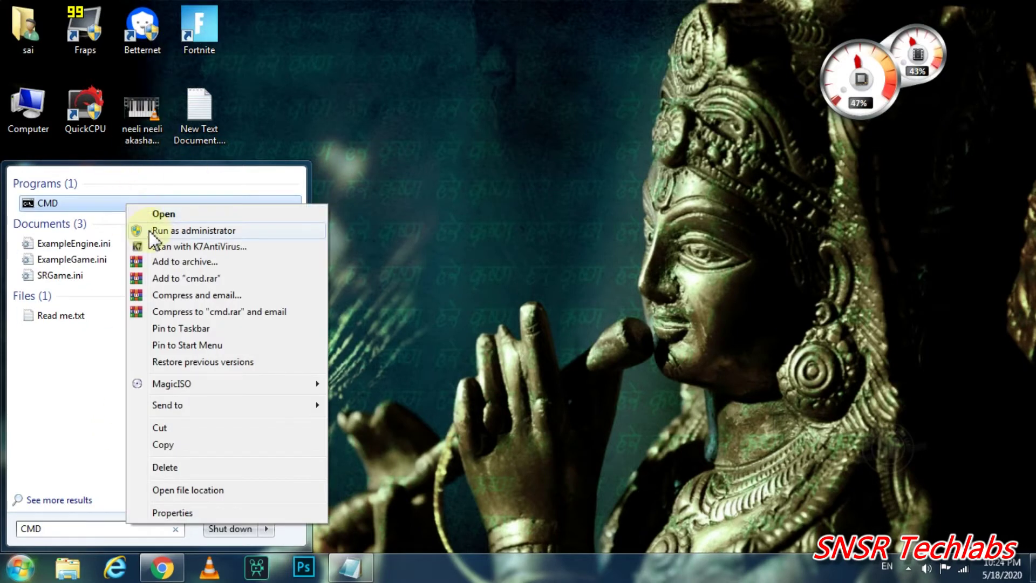
left_click(149, 231)
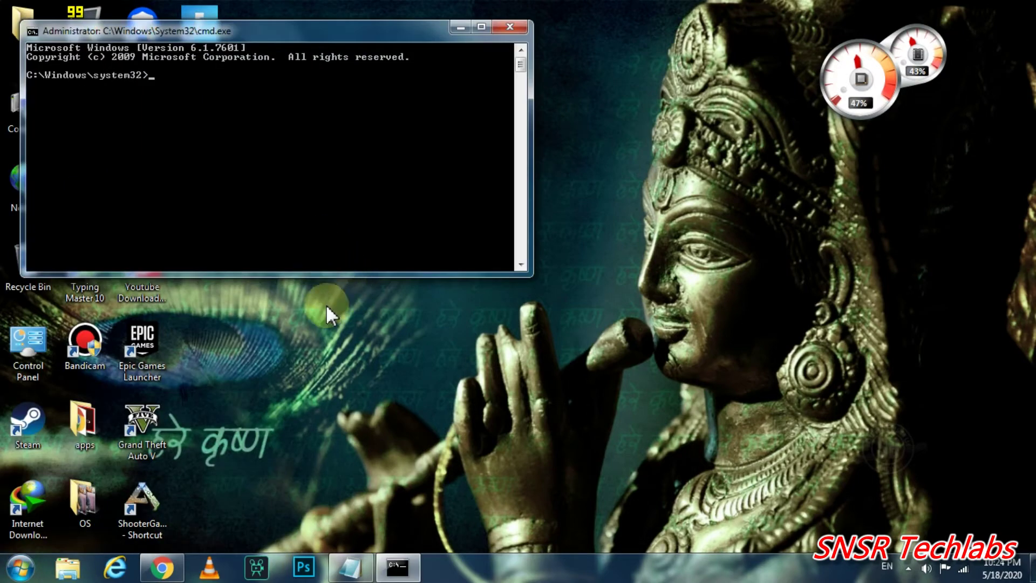
Switch to the New Text Document in Notepad and copy the whole powercfg -duplicatescheme command
left_click(350, 566)
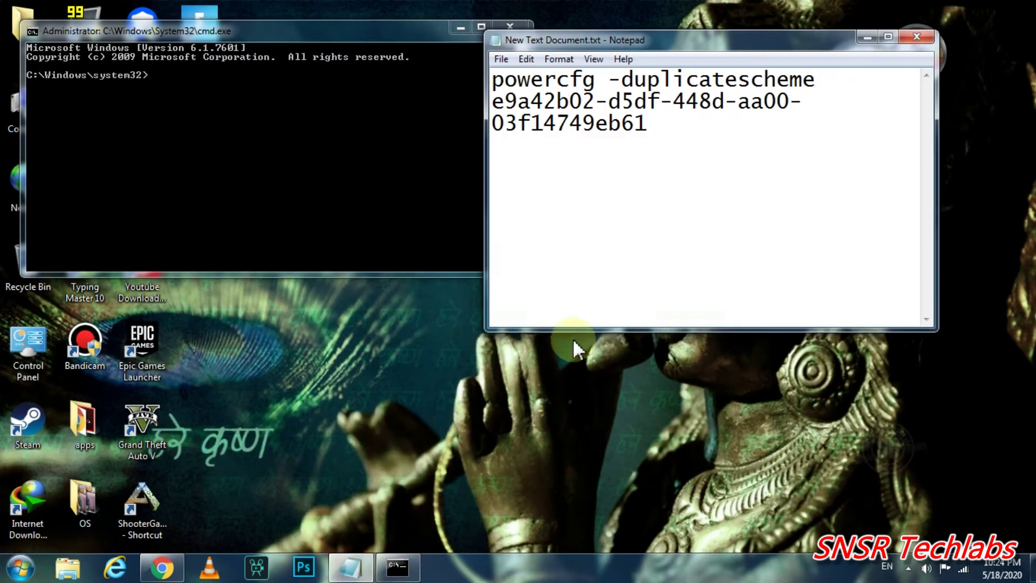
left_click_drag(492, 81, 610, 138)
key("super+c")
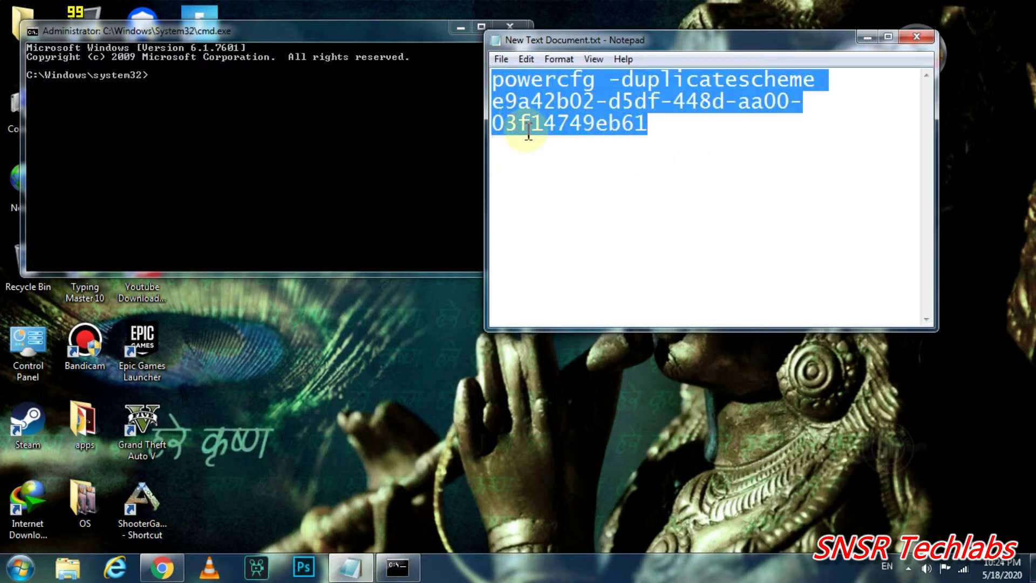
Paste and run powercfg -duplicatescheme e9a42b02-d5df-448d-aa00-03f14749eb61 in the administrator command prompt
left_click(171, 68)
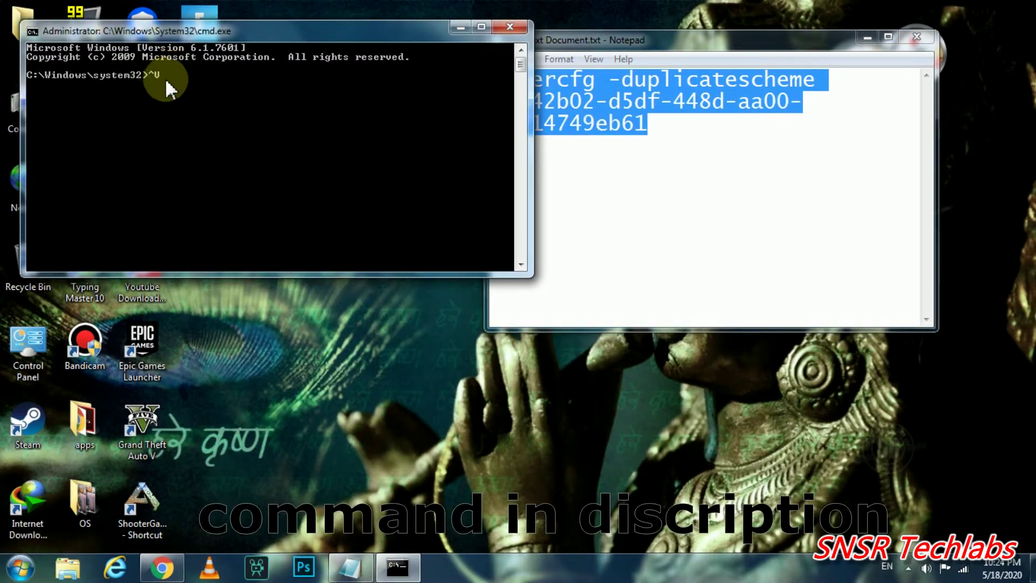
key("BackSpace")
key("BackSpace")
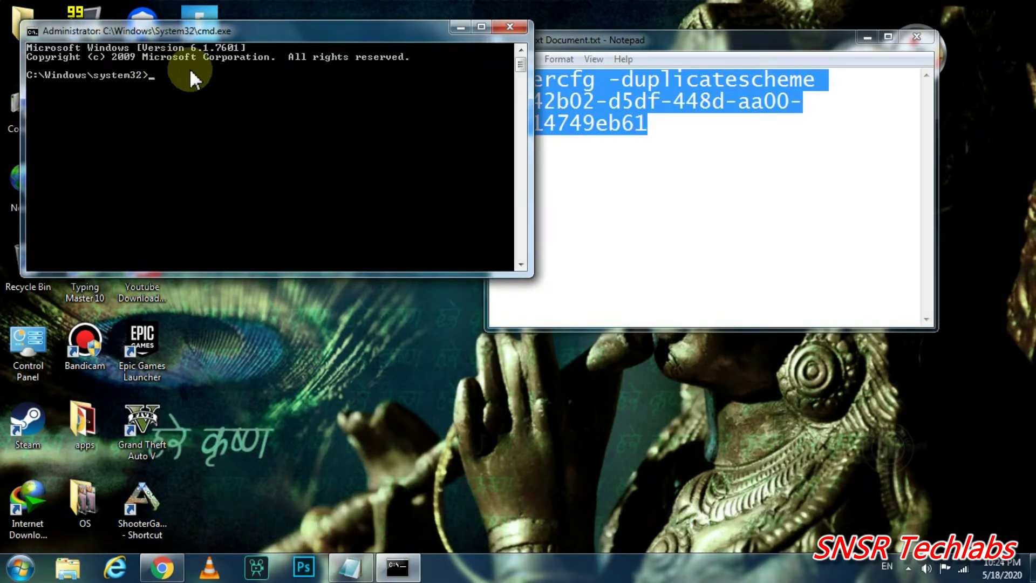
right_click(161, 73)
left_click(202, 119)
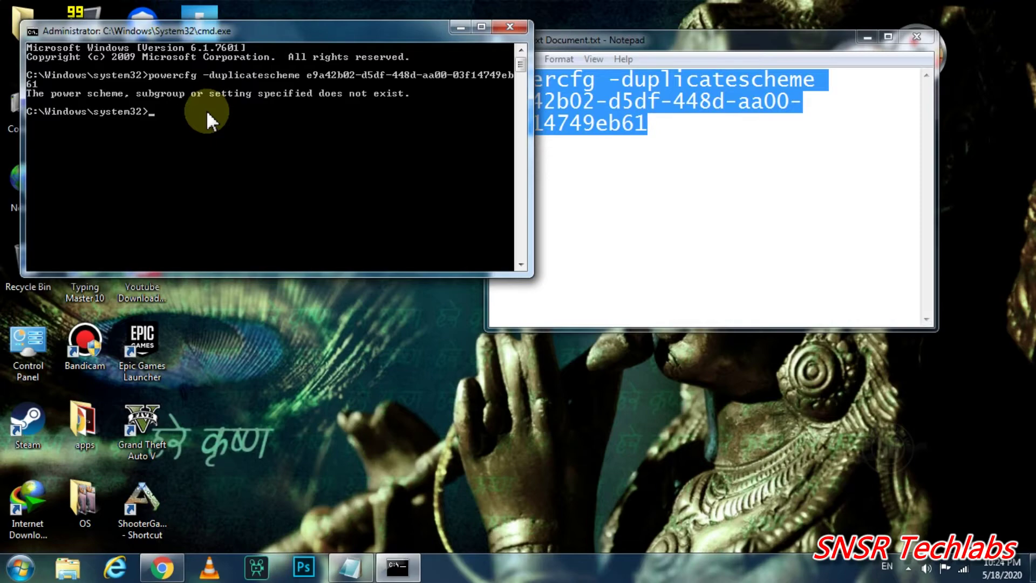
right_click(188, 111)
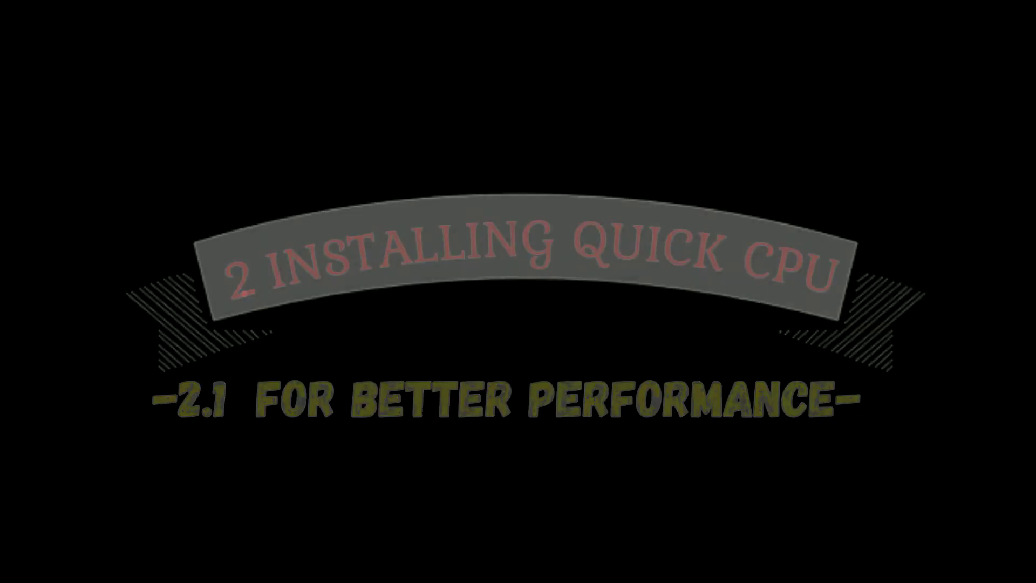
right_click(433, 229)
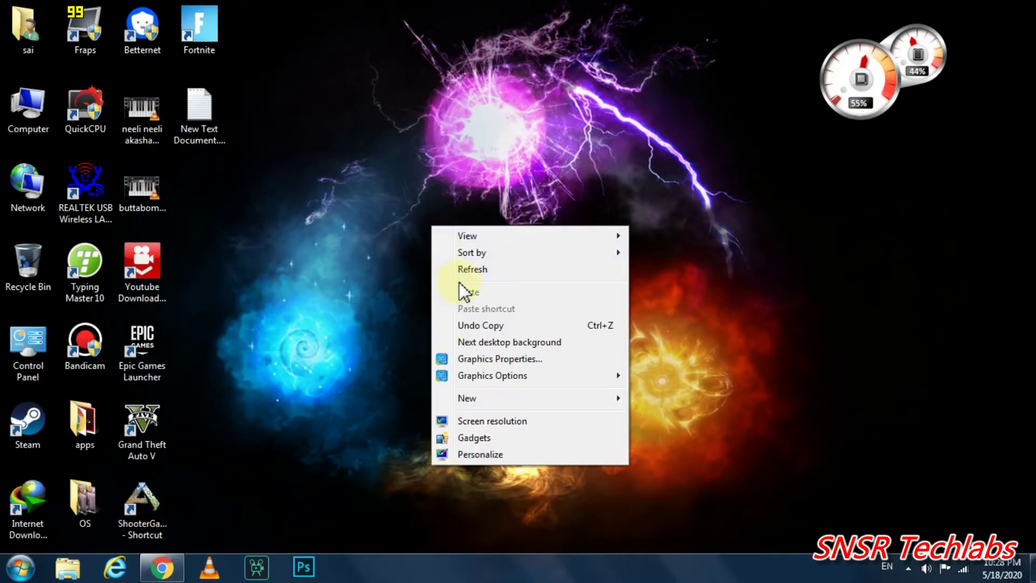
left_click(460, 274)
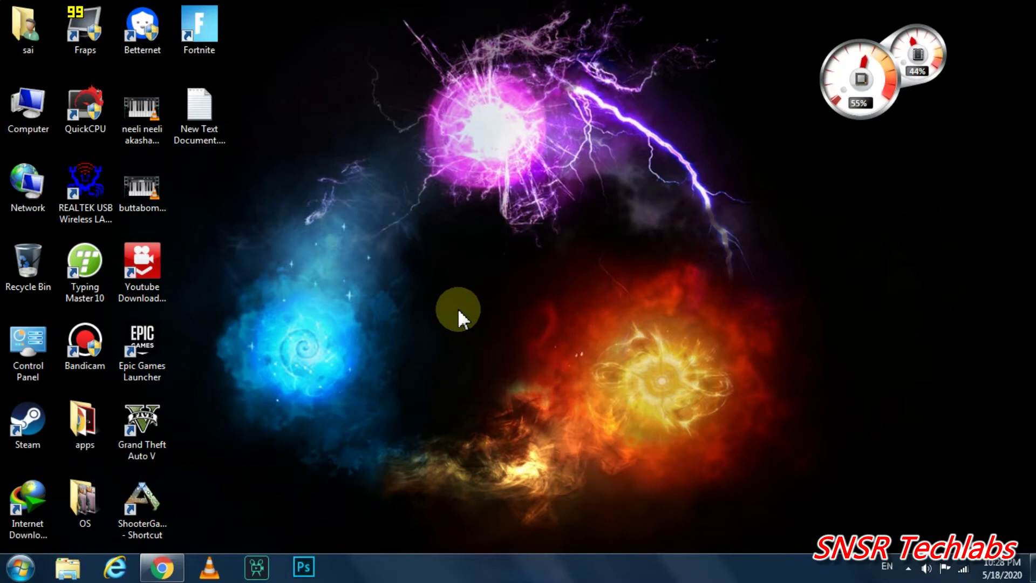
right_click(430, 233)
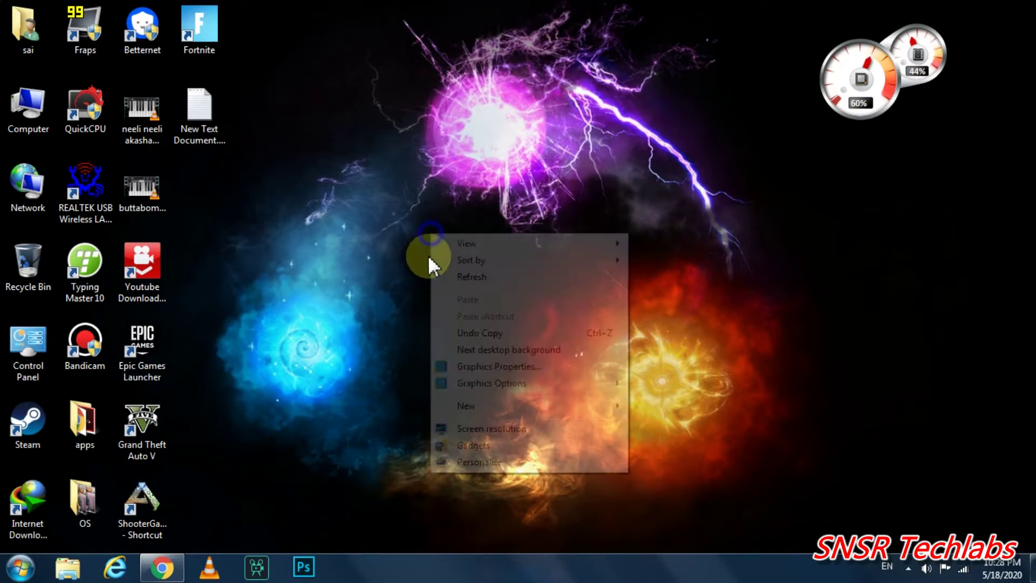
left_click(470, 279)
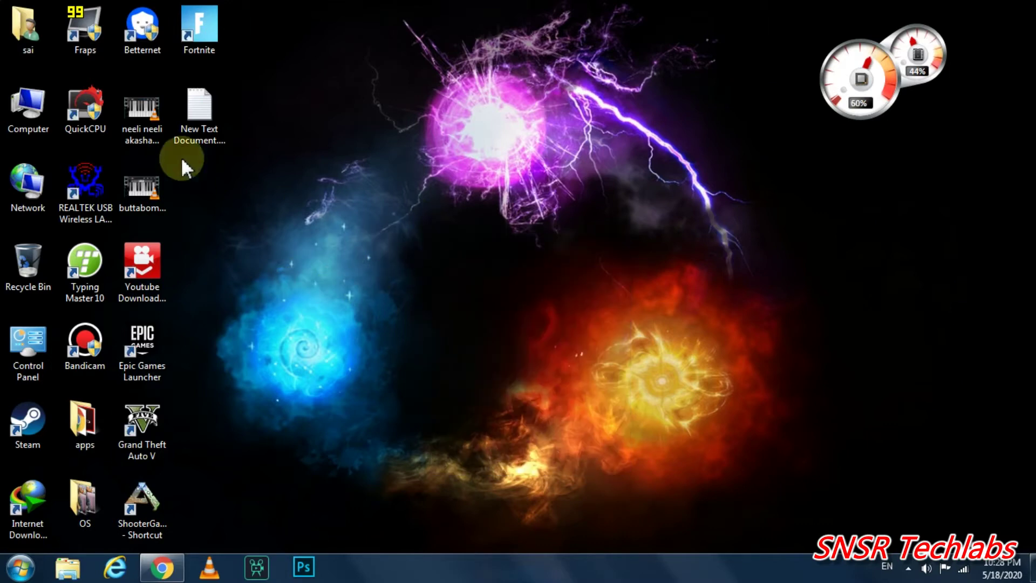
Launch QuickCPU from the desktop, allow it to run, and dismiss its update notice
double_click(84, 113)
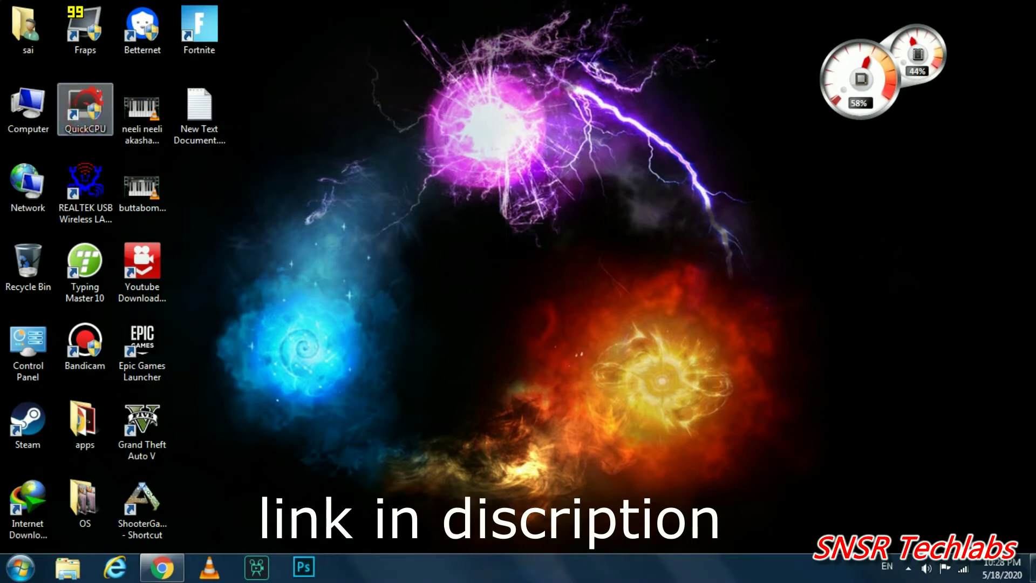
left_click(548, 335)
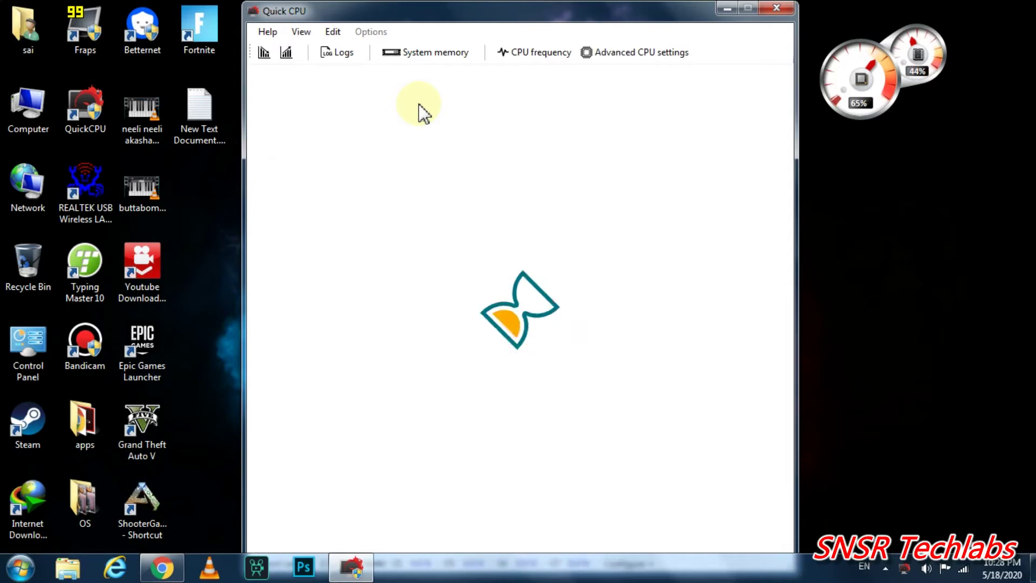
left_click(490, 15)
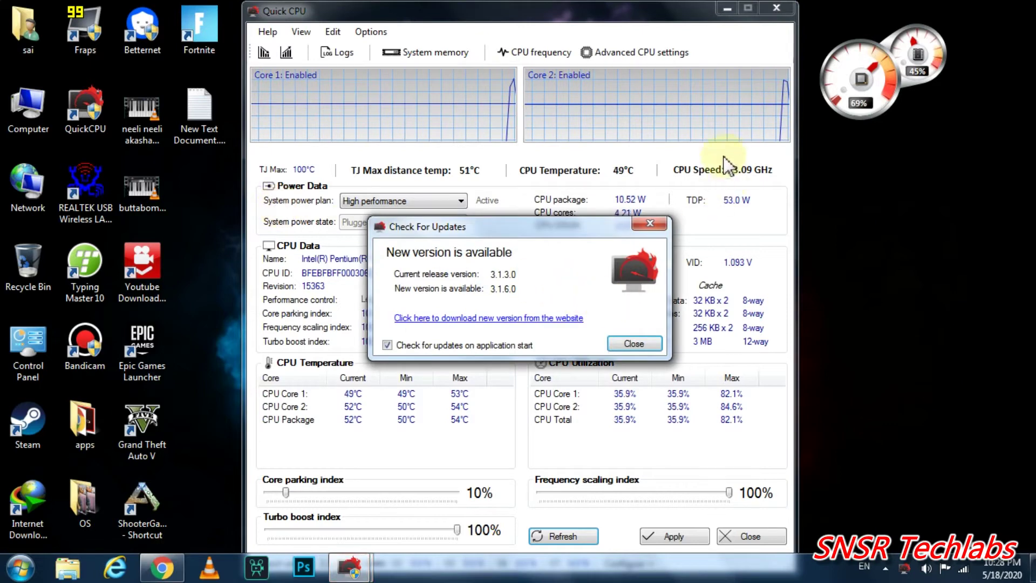
left_click(658, 221)
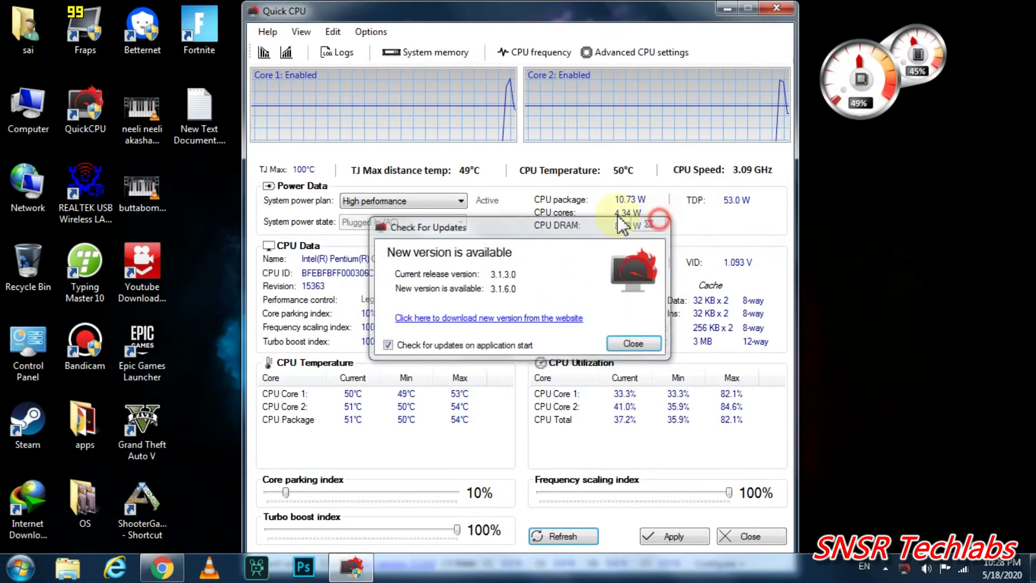
Switch the system power plan to one of the garbled-name plans, apply the changes, and close Quick CPU
left_click(435, 199)
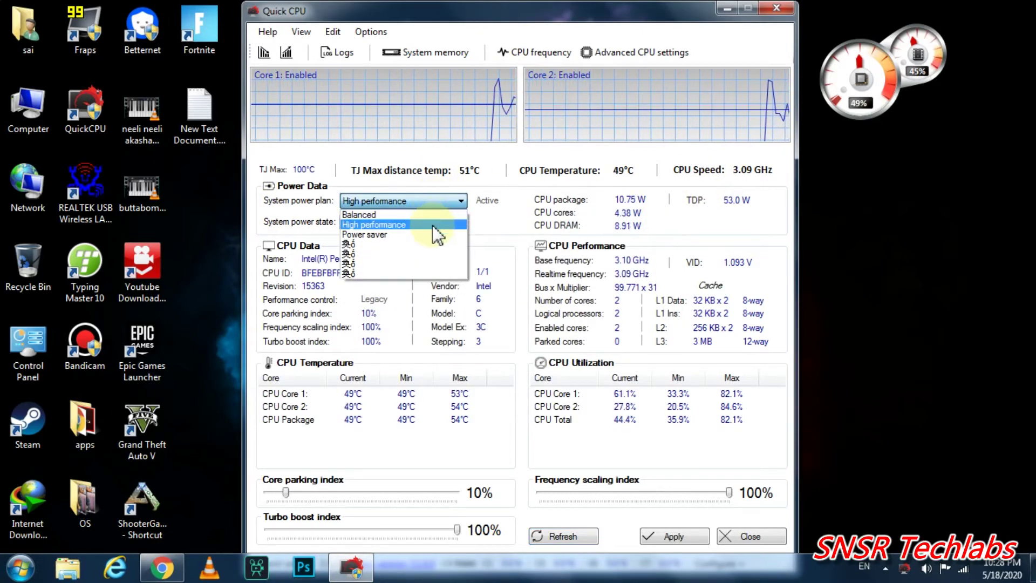
left_click(431, 225)
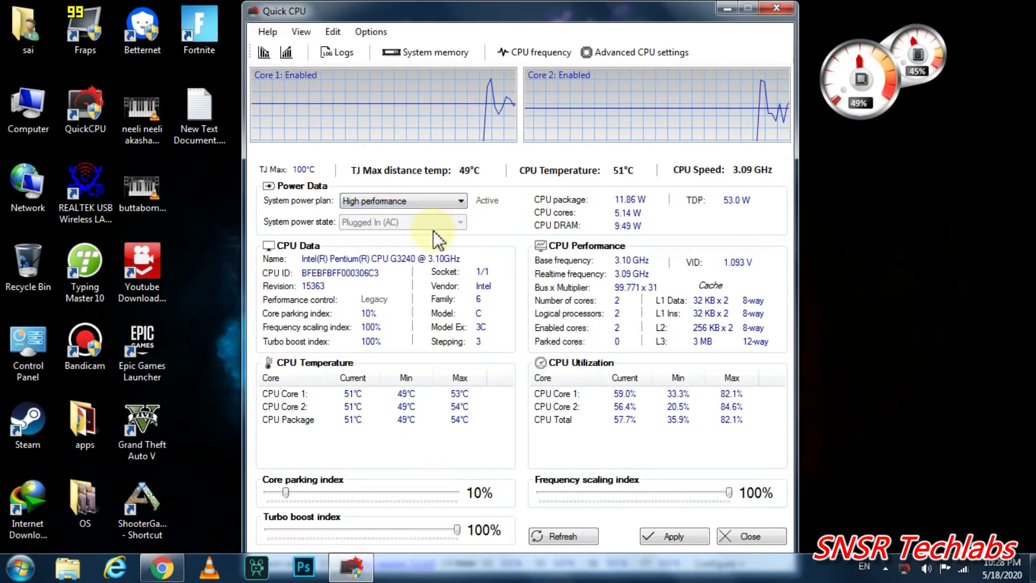
scroll(434, 231, "down", 1)
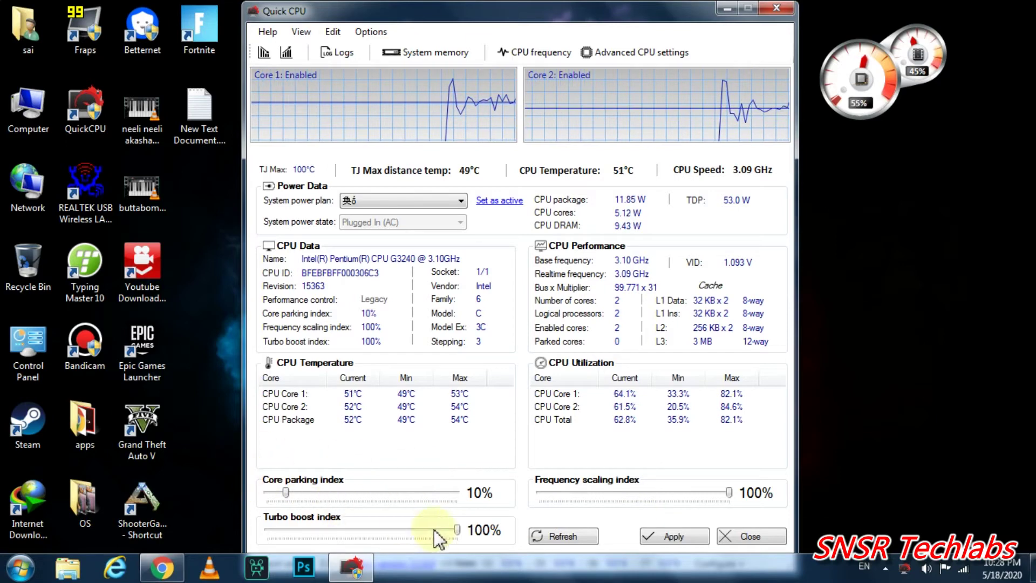
left_click(674, 536)
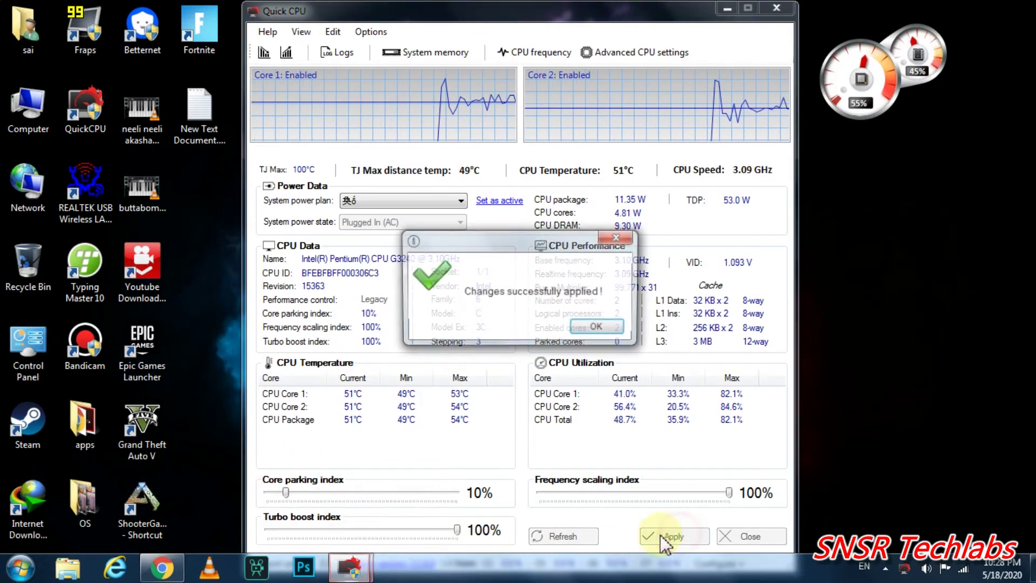
left_click(603, 328)
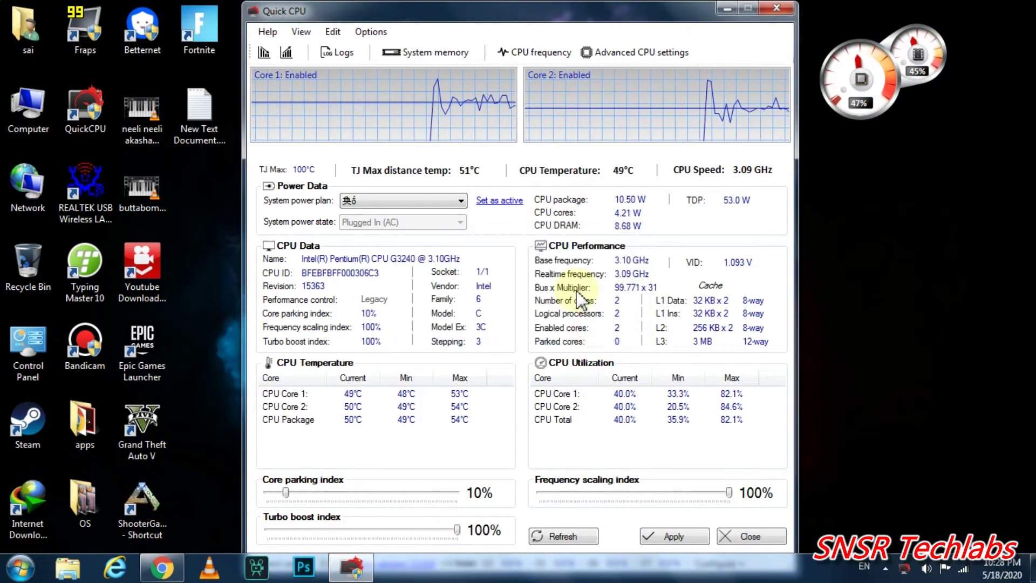
left_click(776, 7)
right_click(540, 58)
left_click(548, 102)
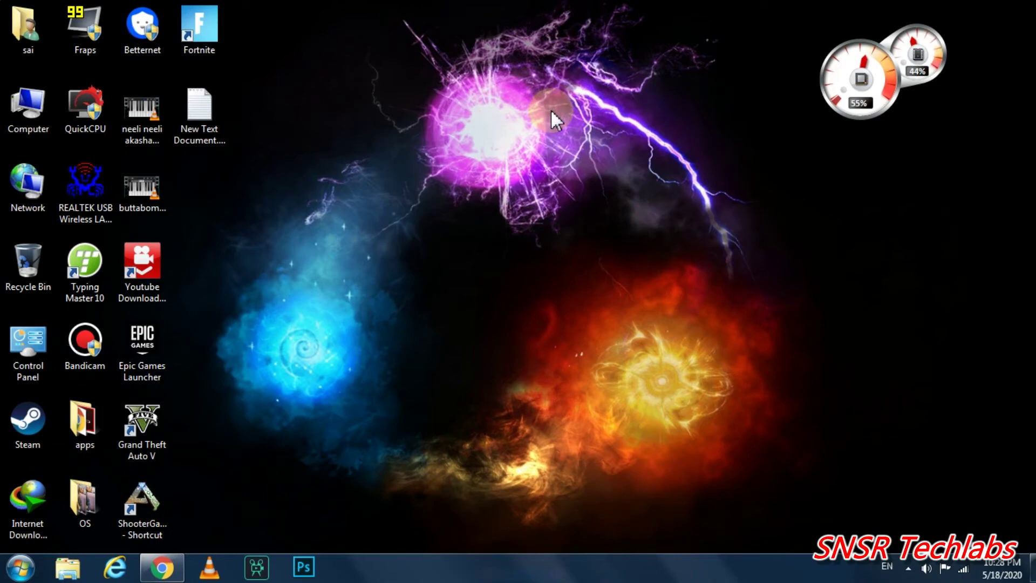
right_click(550, 110)
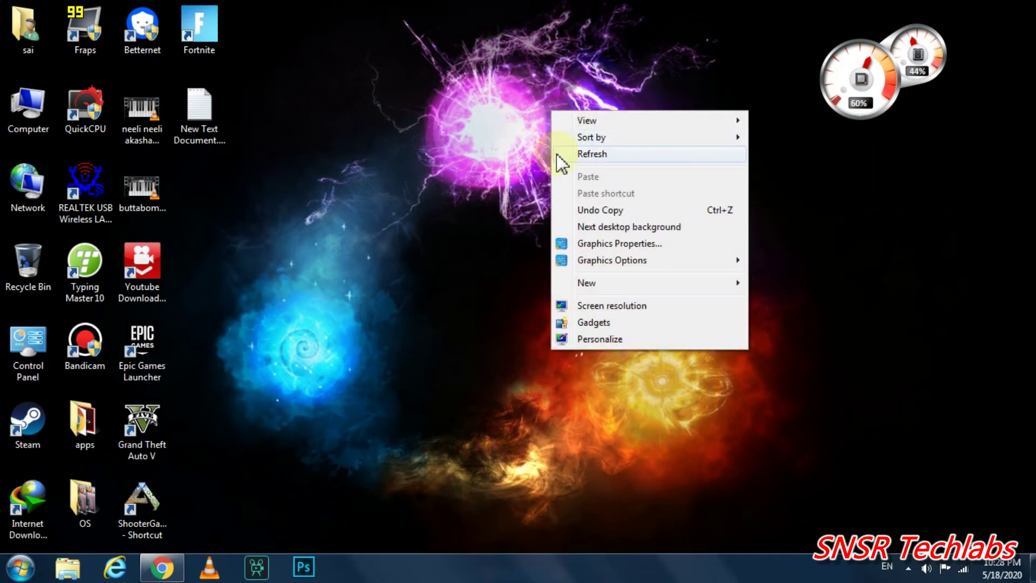
left_click(559, 155)
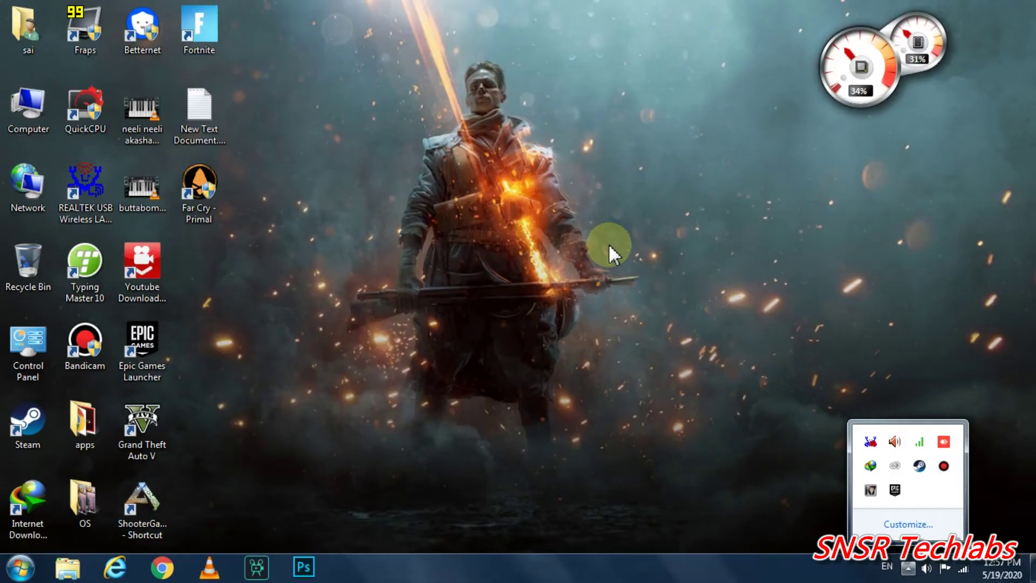
right_click(612, 251)
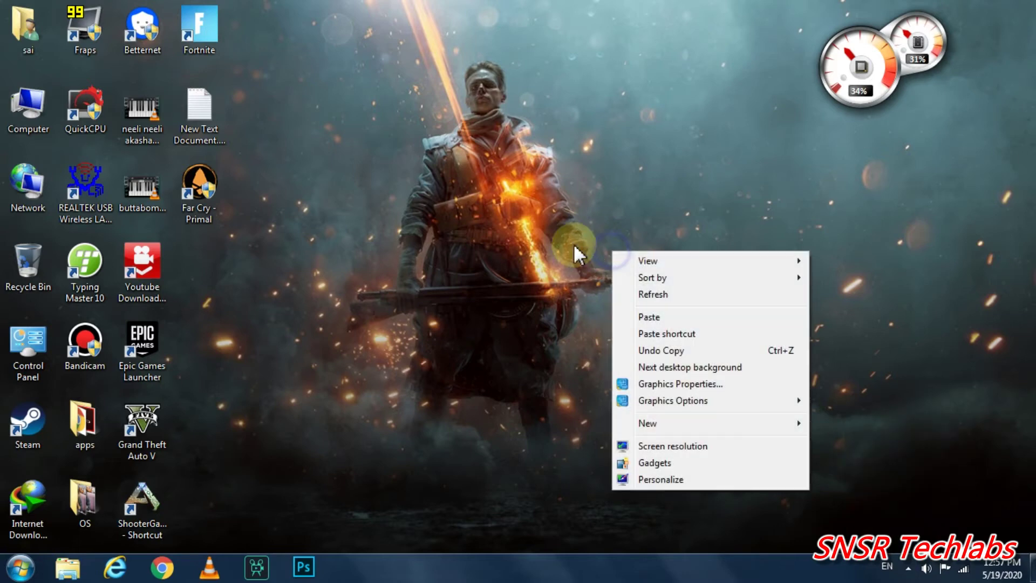
left_click(621, 292)
right_click(480, 199)
left_click(528, 240)
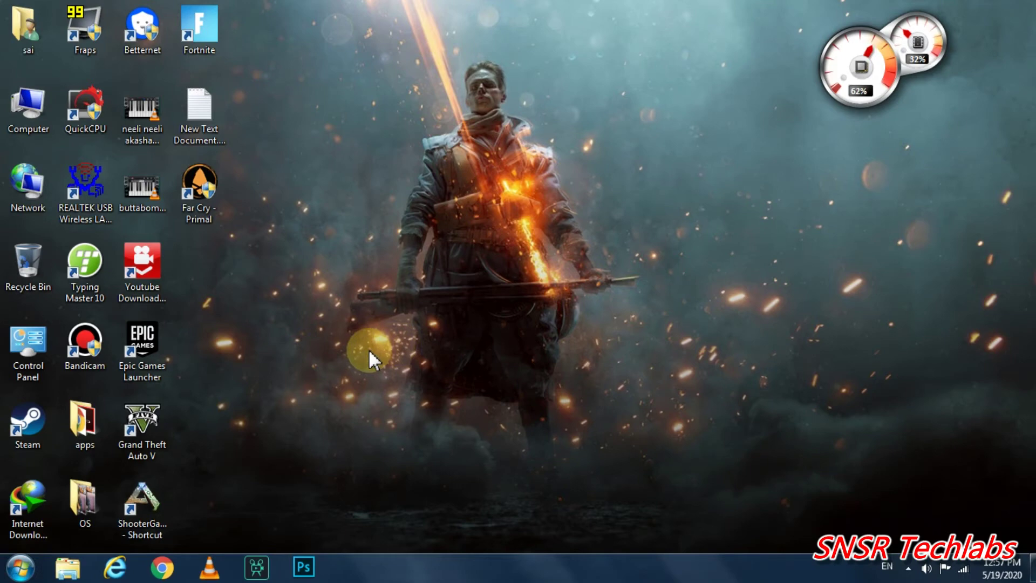
Search for cmd and run cmd.exe as administrator
key("super")
type("cm")
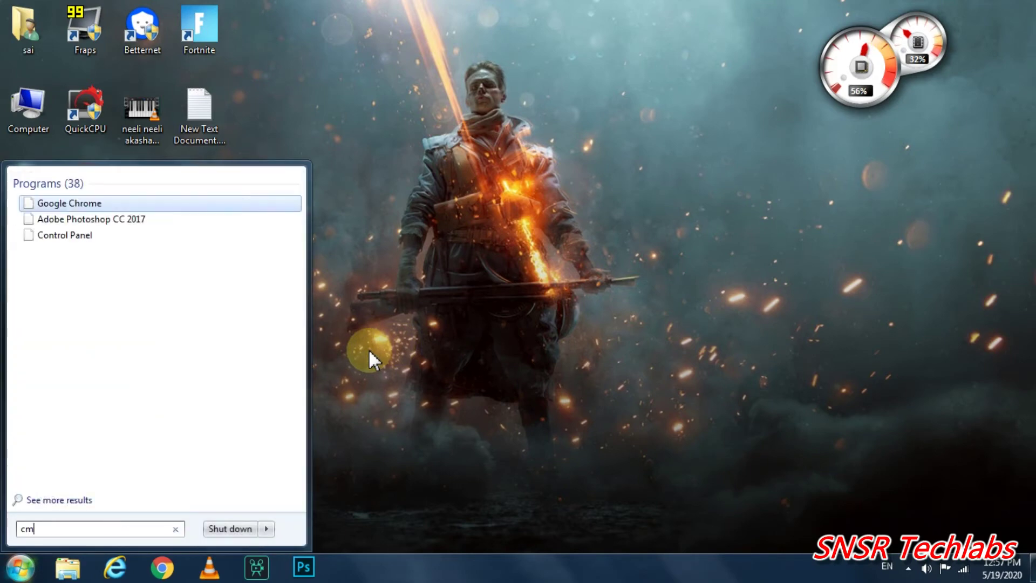
type("d")
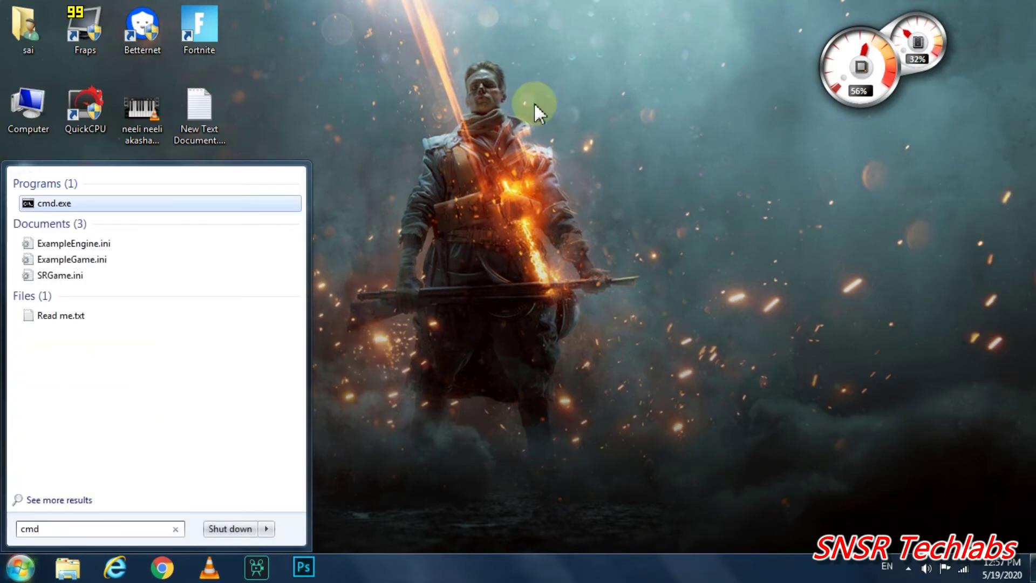
right_click(223, 201)
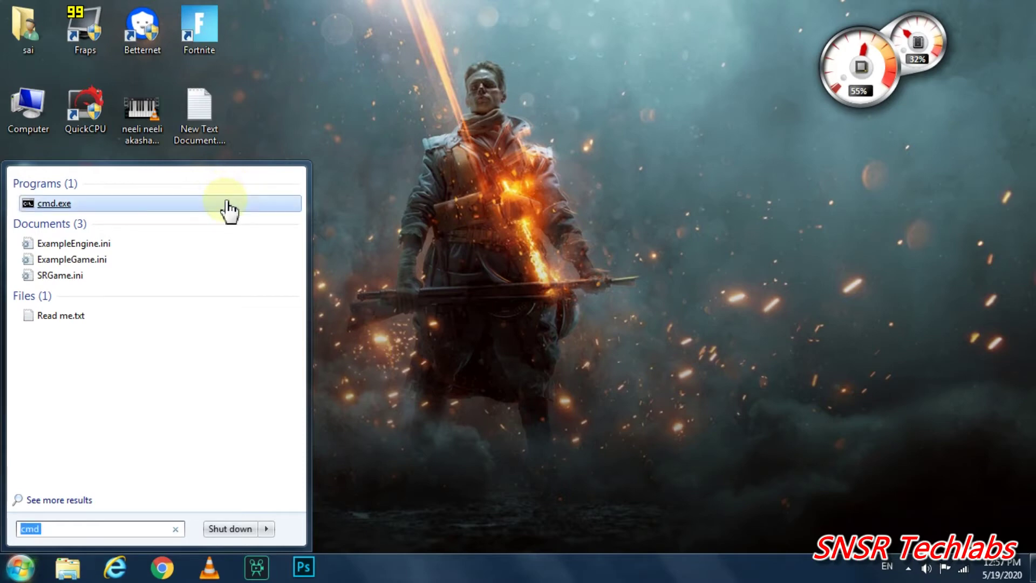
left_click(257, 227)
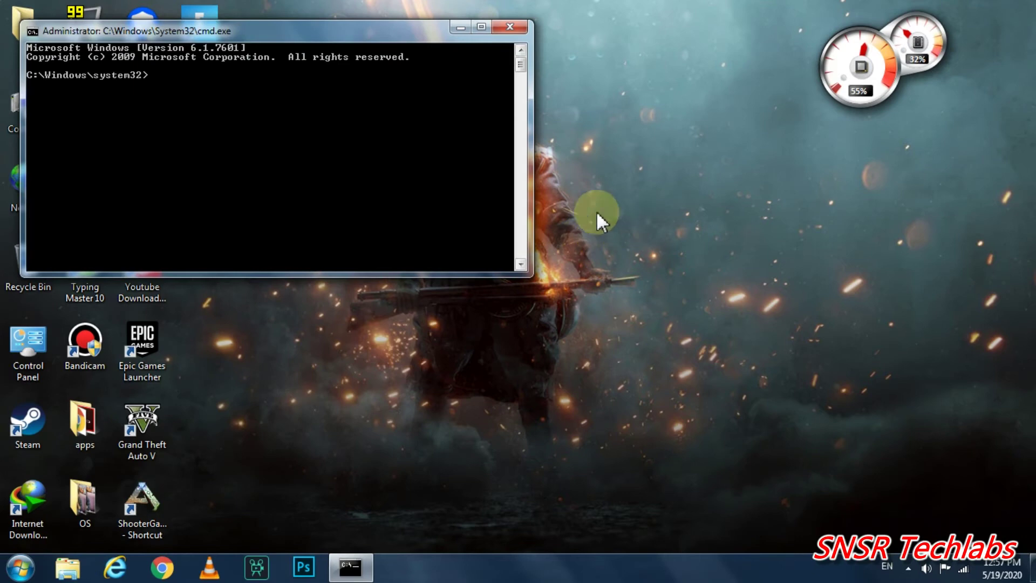
Start the wmic console in the administrator command prompt
type("wm")
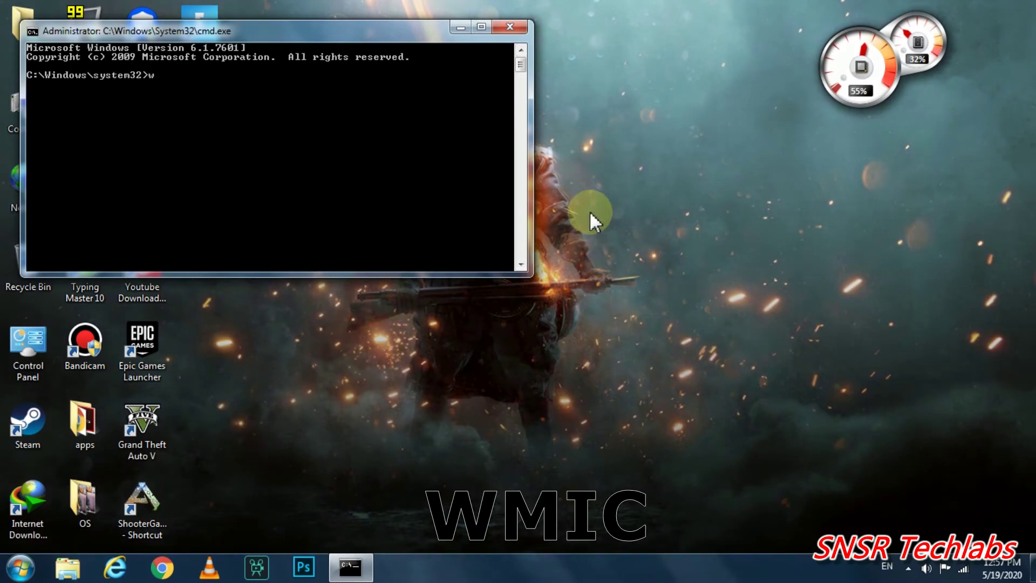
type("ic")
key("Return")
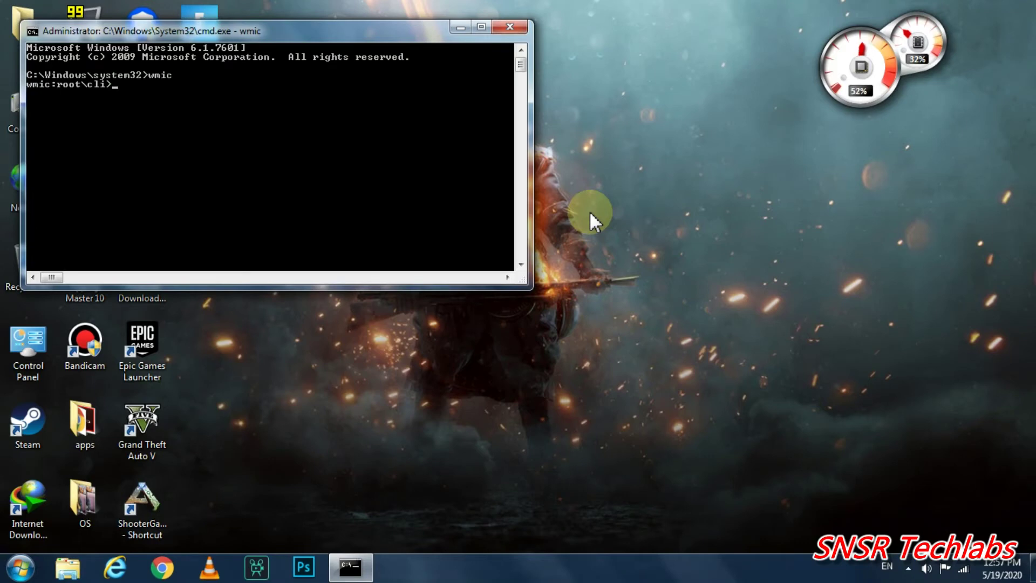
Check the health of the disk drives by running diskdrive get status at the wmic prompt
type("k")
type("driver")
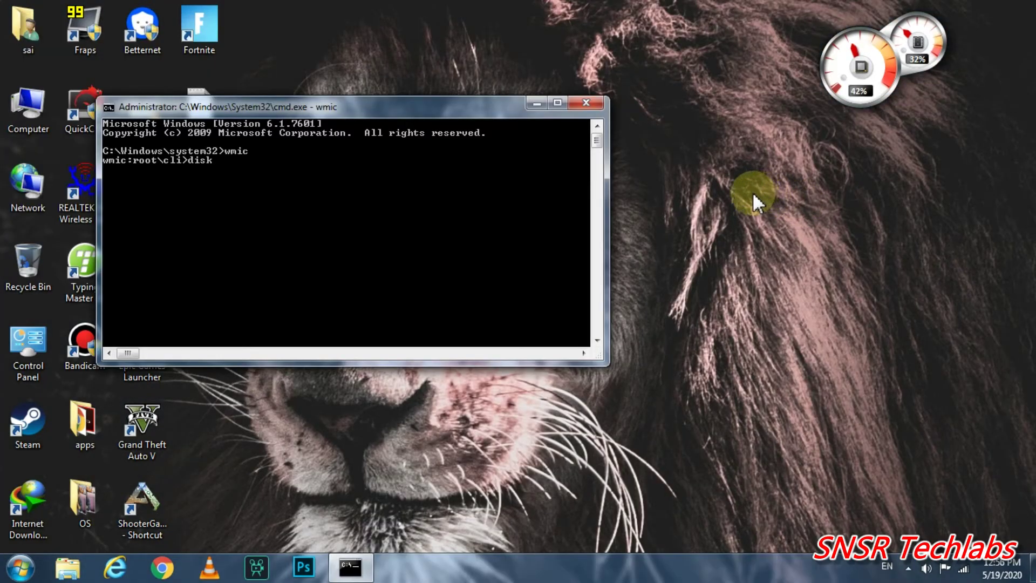
key("BackSpace")
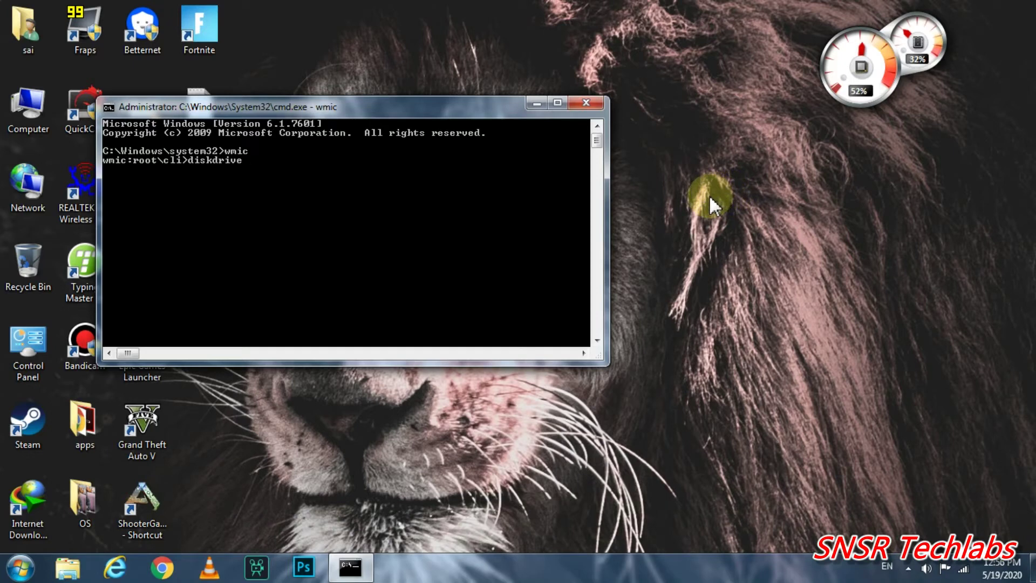
type("get s")
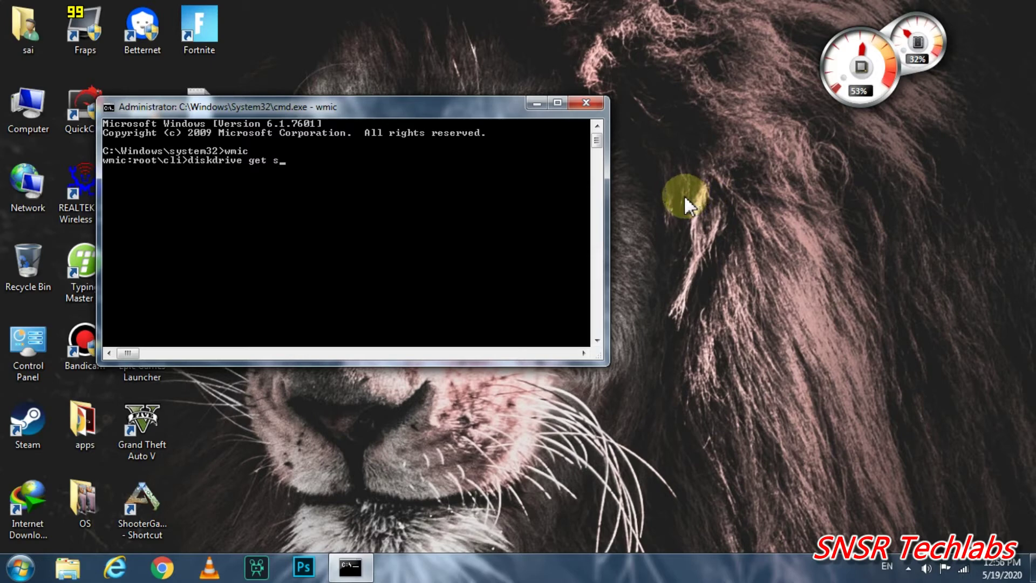
type("tat")
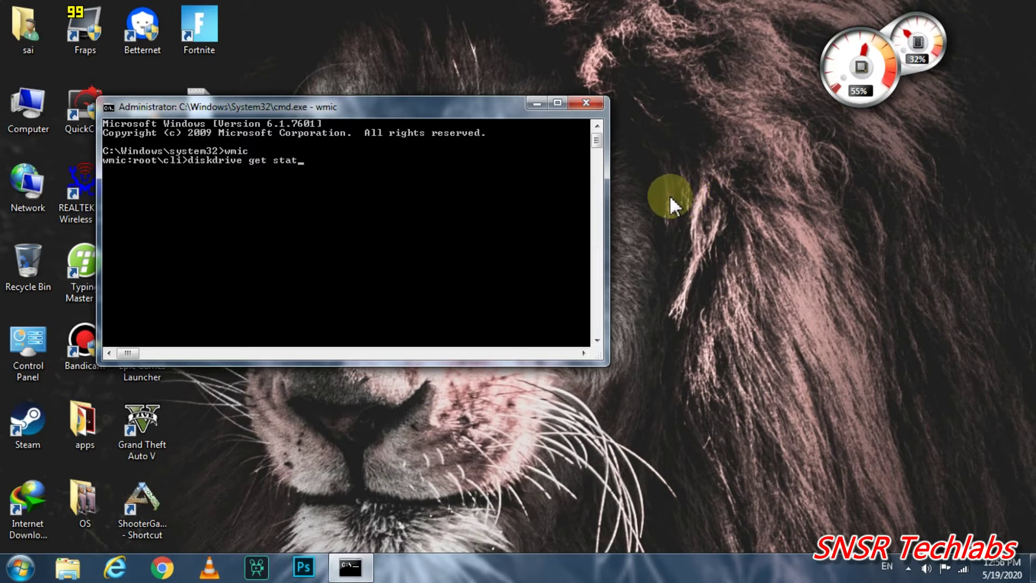
type("us")
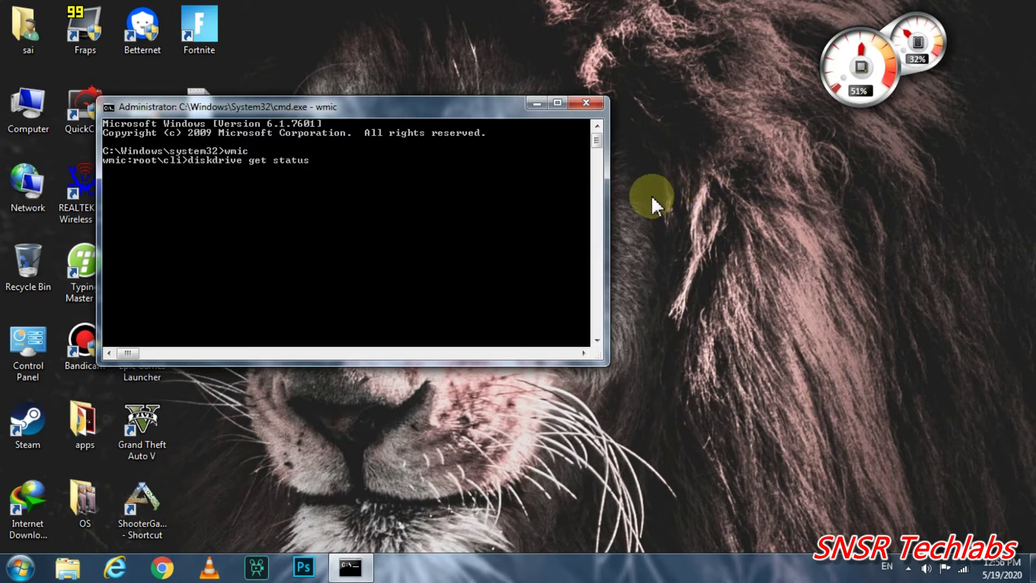
key("Return")
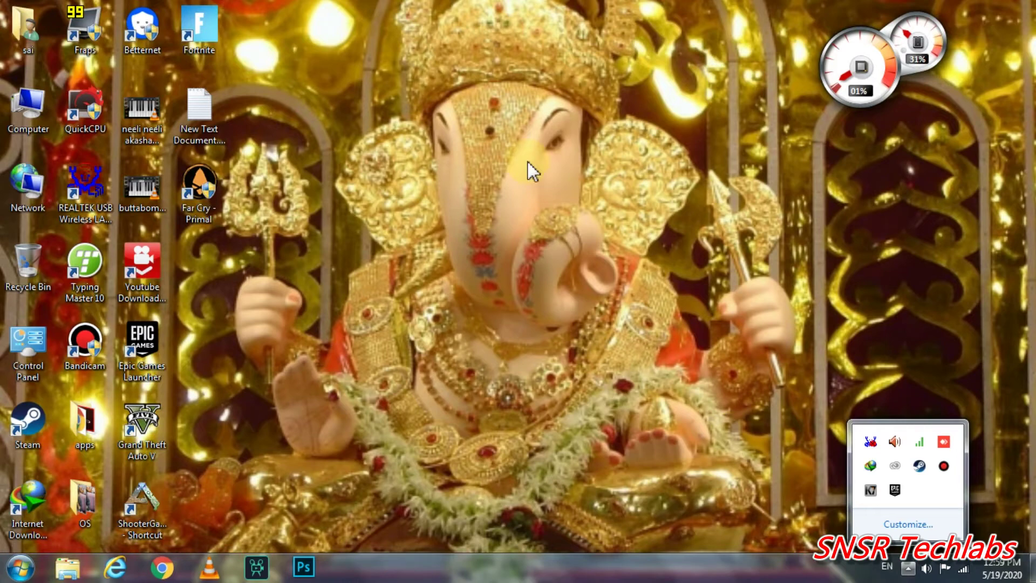
left_click(527, 161)
right_click(481, 168)
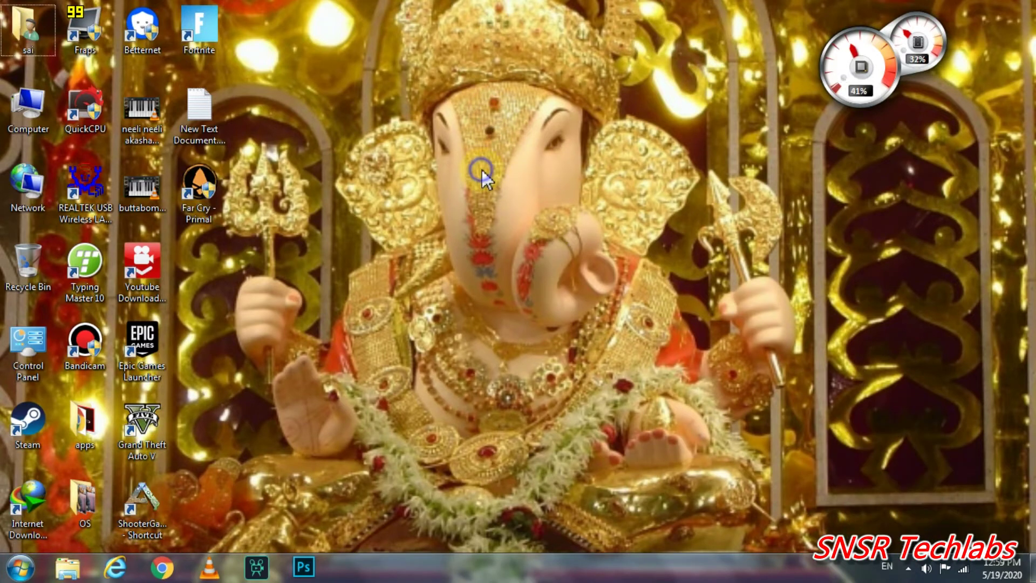
left_click(519, 212)
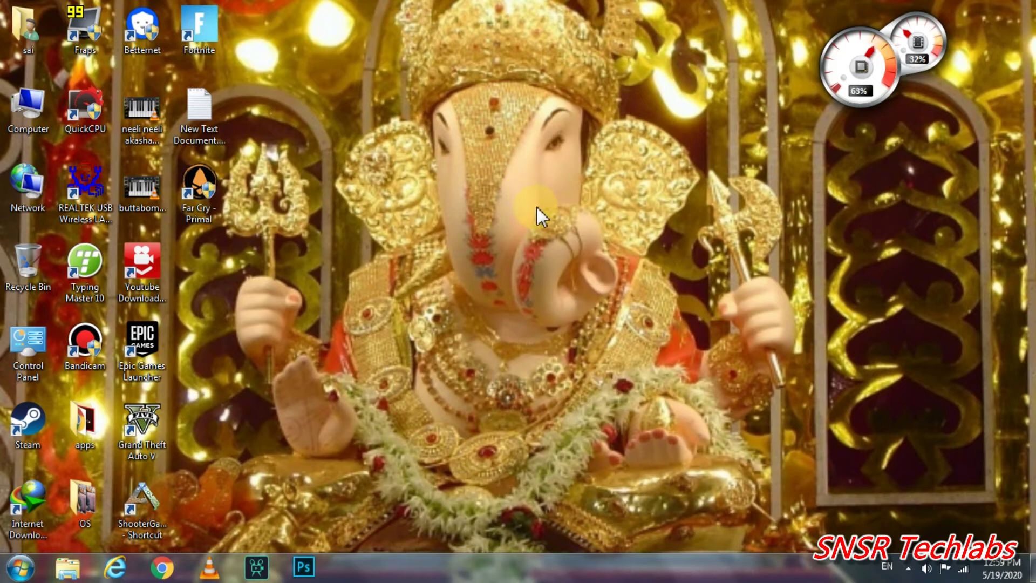
right_click(503, 149)
left_click(462, 108)
Open the desktop's screen resolution settings and choose a resolution of 1280 × 720
right_click(489, 120)
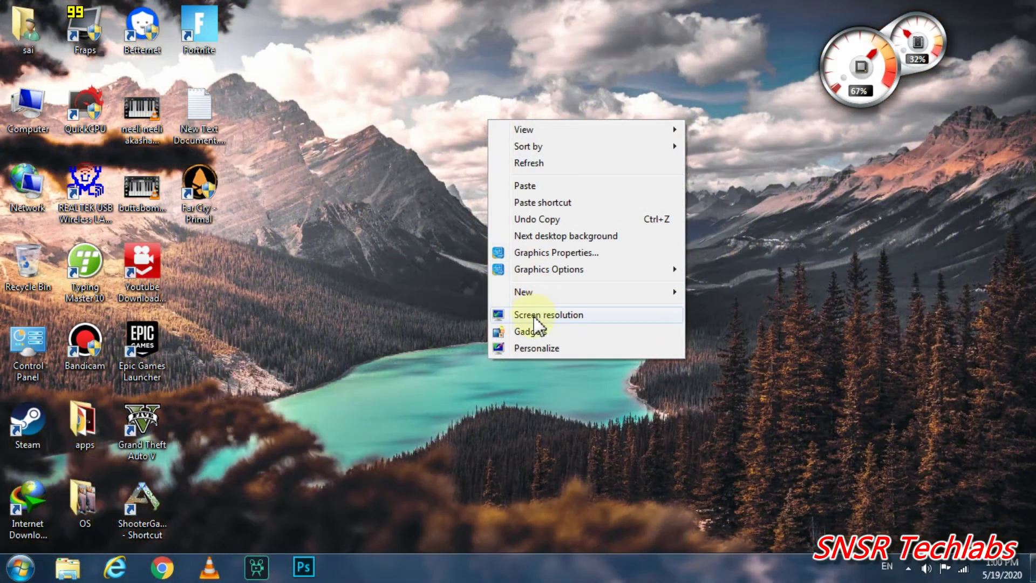
left_click(534, 315)
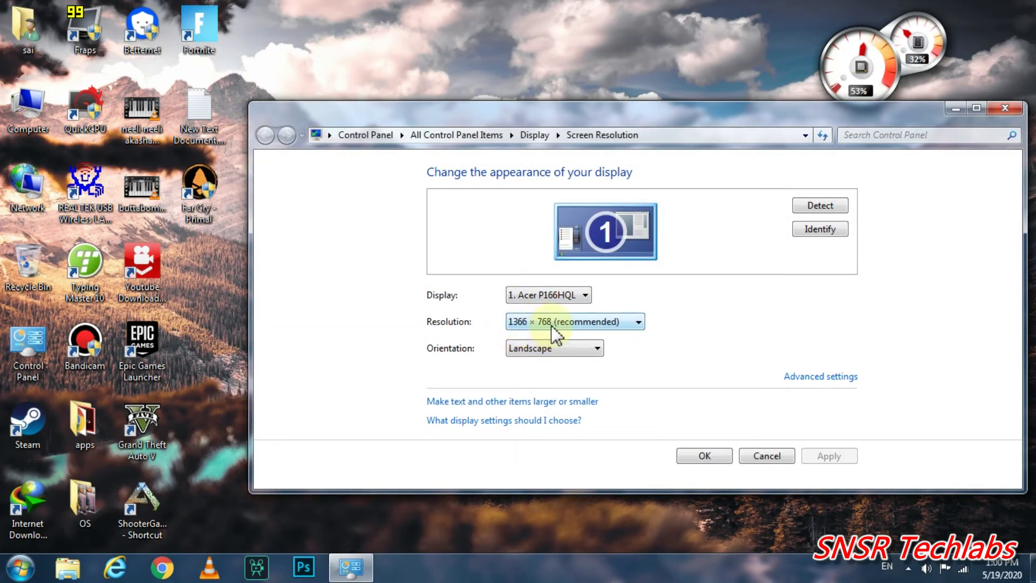
left_click(597, 323)
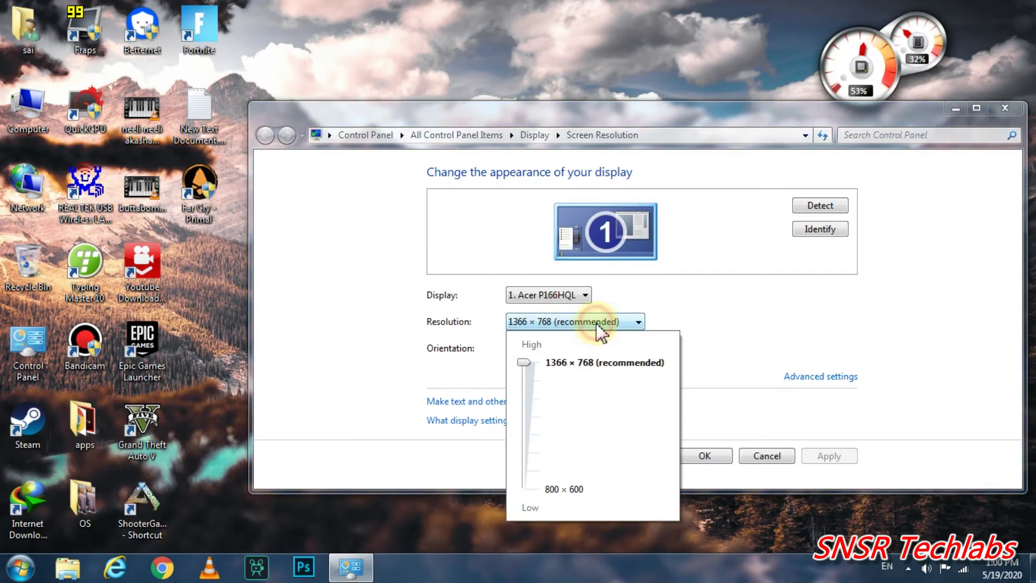
left_click_drag(533, 363, 531, 435)
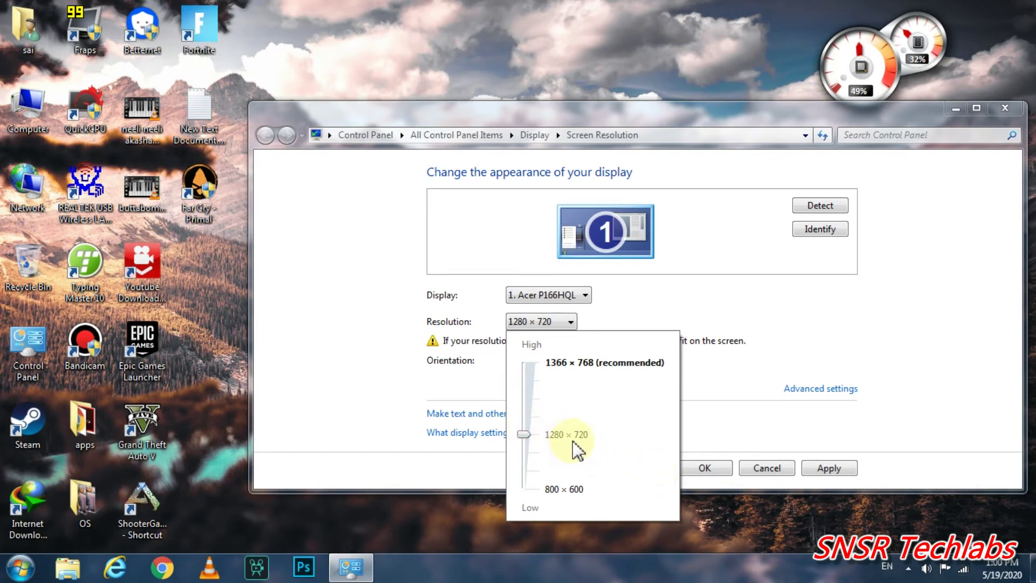
left_click(718, 390)
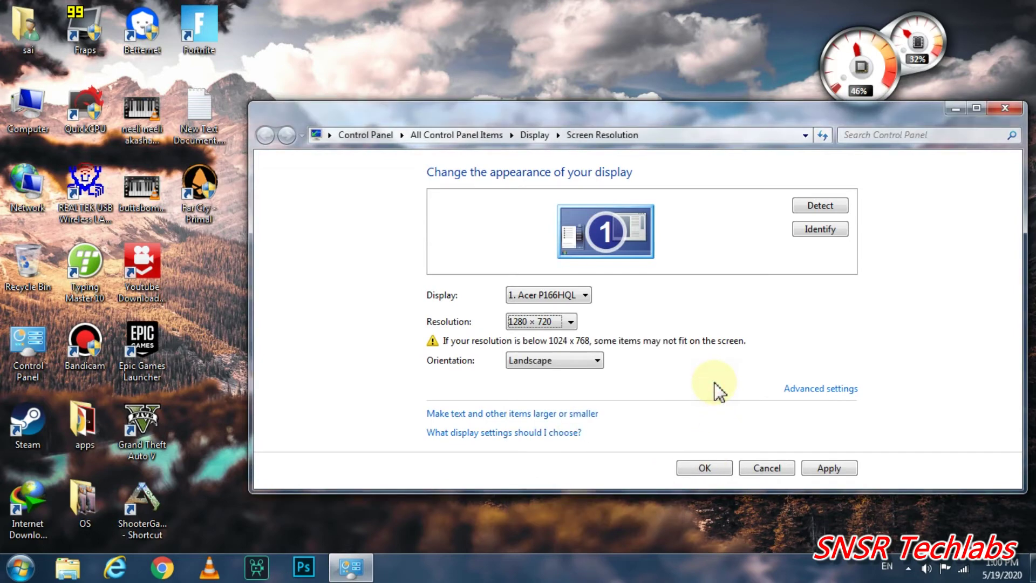
Apply the chosen display resolution, keep the changes, and close the Screen Resolution window
left_click(822, 473)
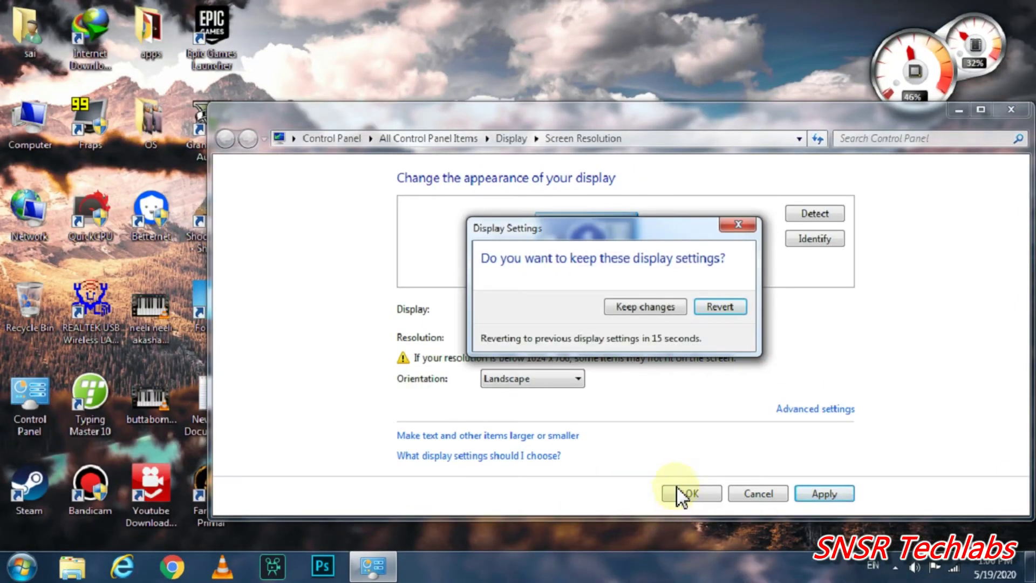
left_click(620, 306)
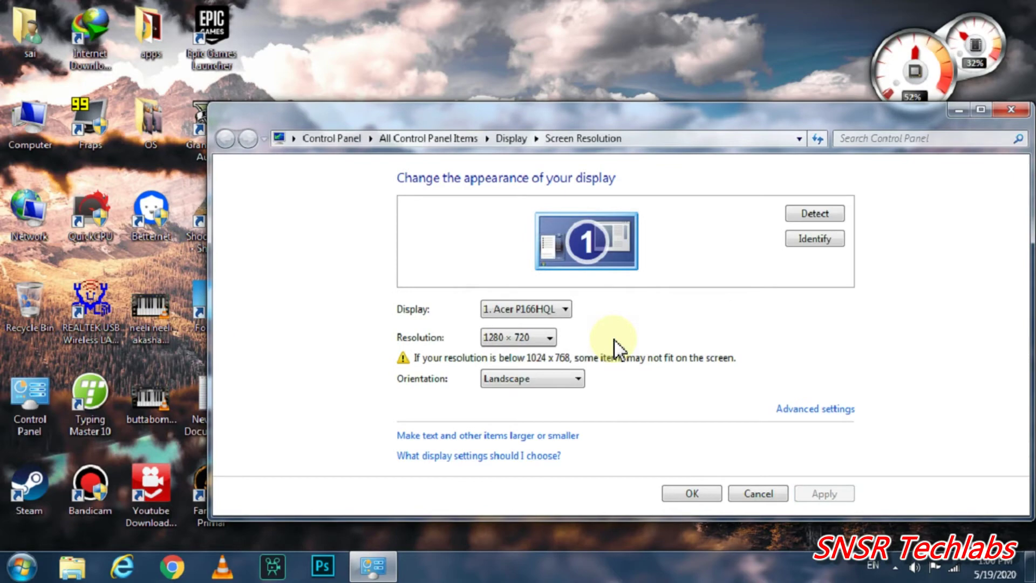
left_click(1011, 110)
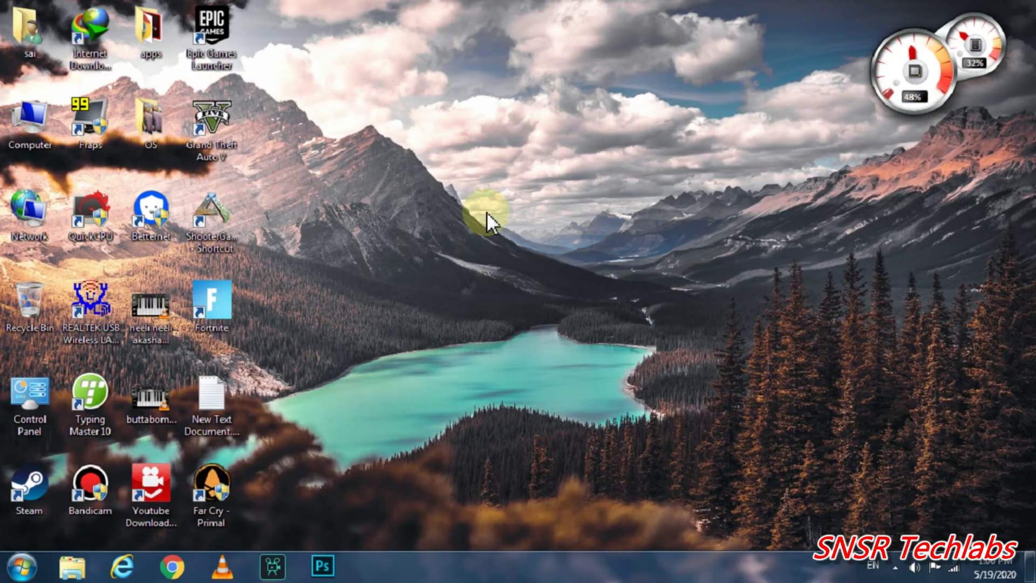
right_click(490, 147)
left_click(503, 195)
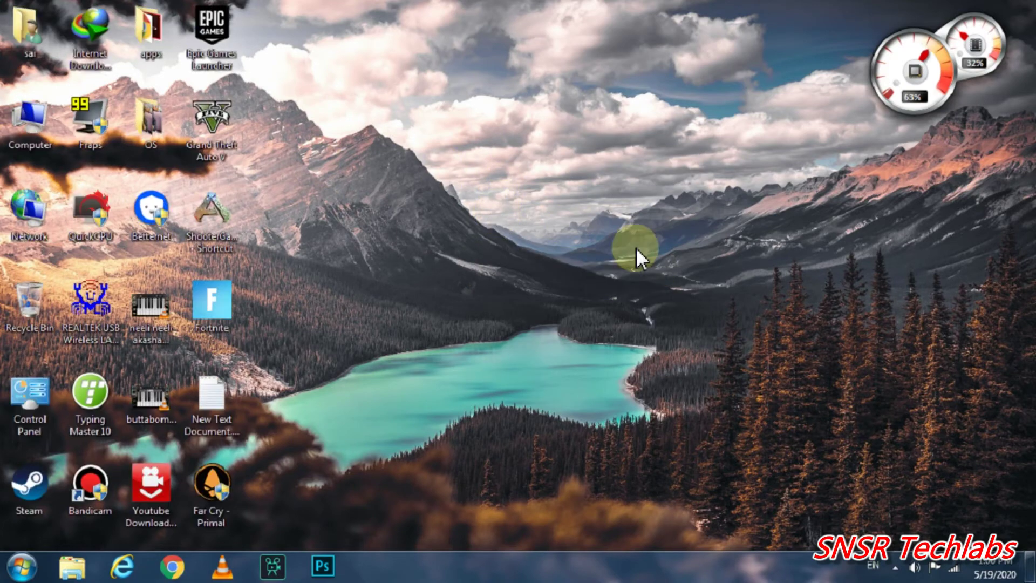
right_click(560, 180)
left_click(584, 221)
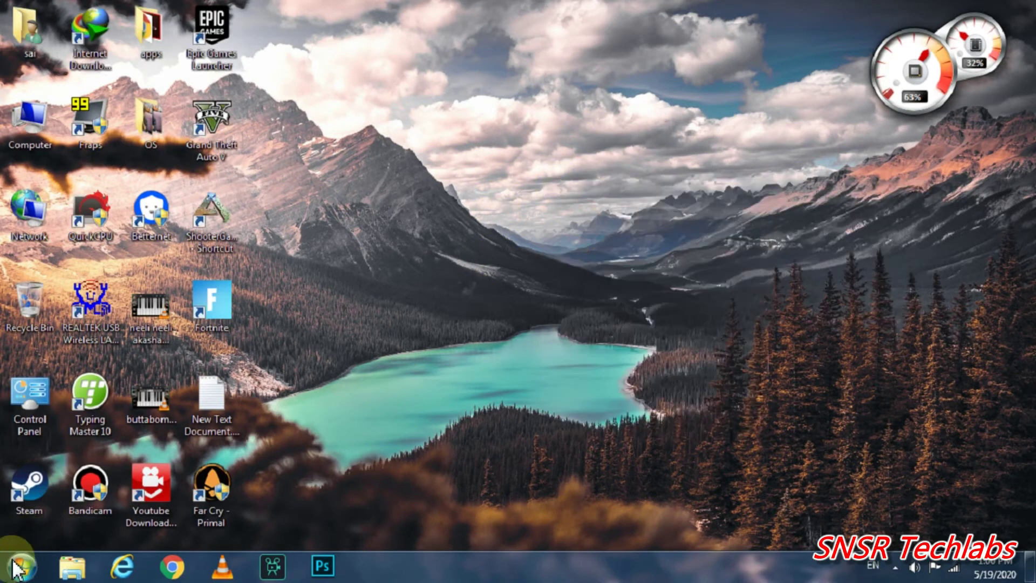
left_click(22, 567)
left_click(605, 232)
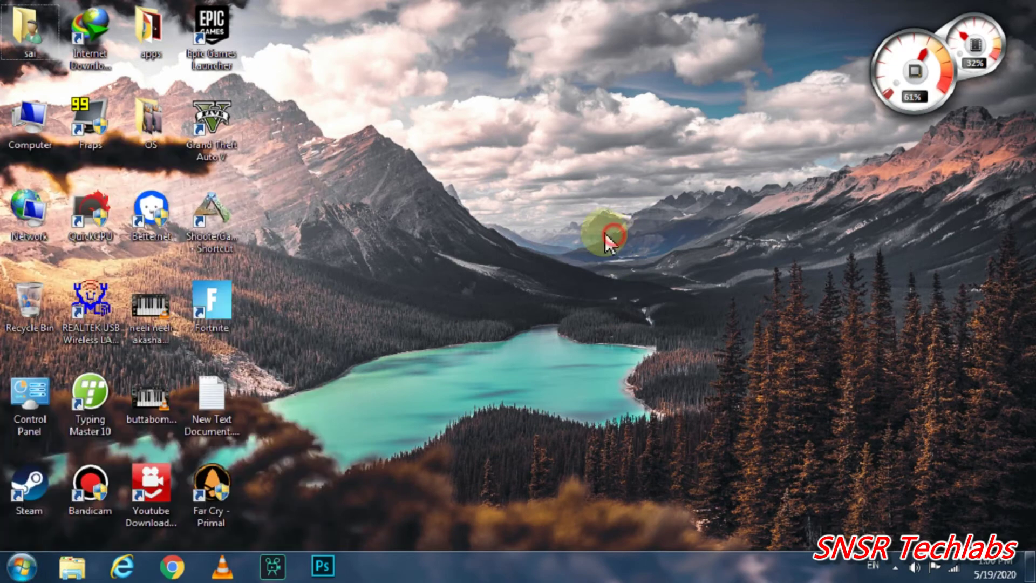
Set the display resolution to 1366 × 768 (recommended), keep the changes, and close the Screen Resolution window
right_click(555, 177)
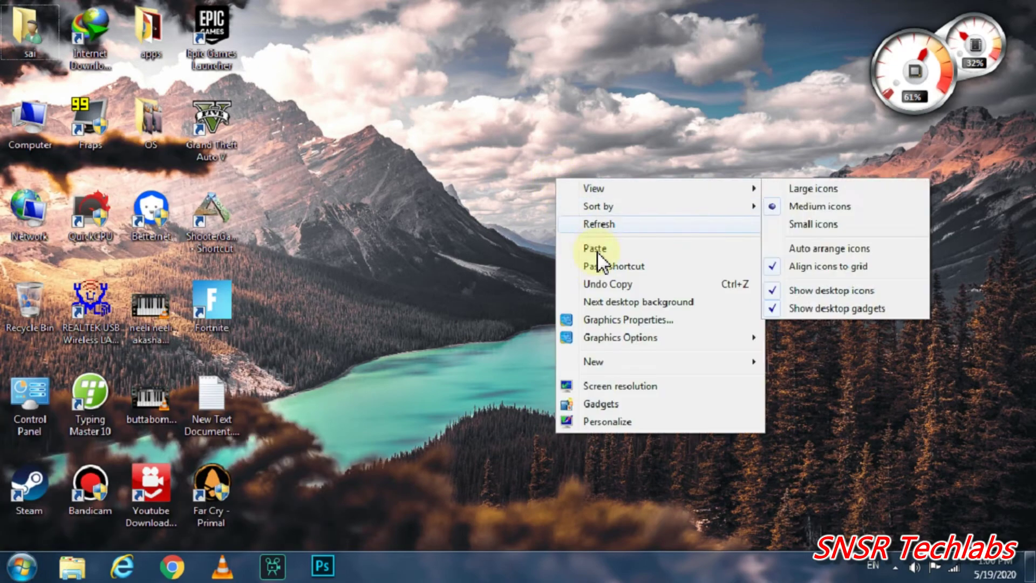
left_click(589, 383)
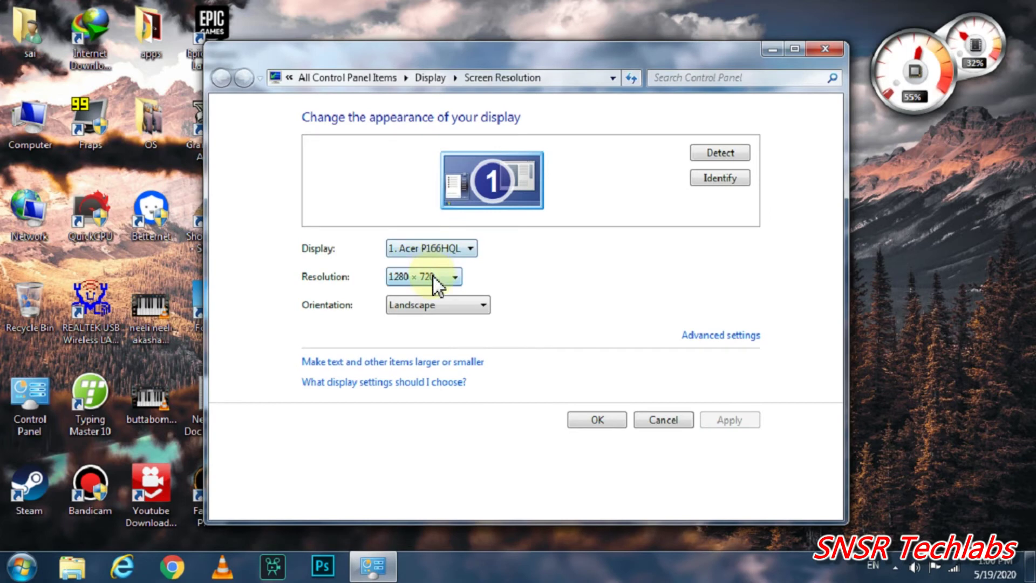
left_click(433, 276)
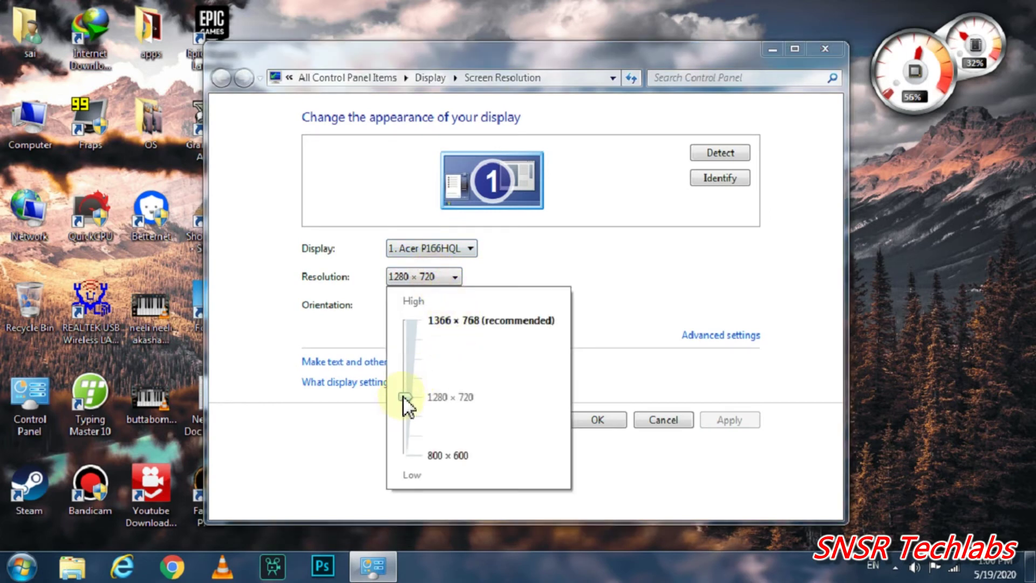
left_click_drag(406, 399, 419, 232)
left_click(712, 421)
left_click(715, 421)
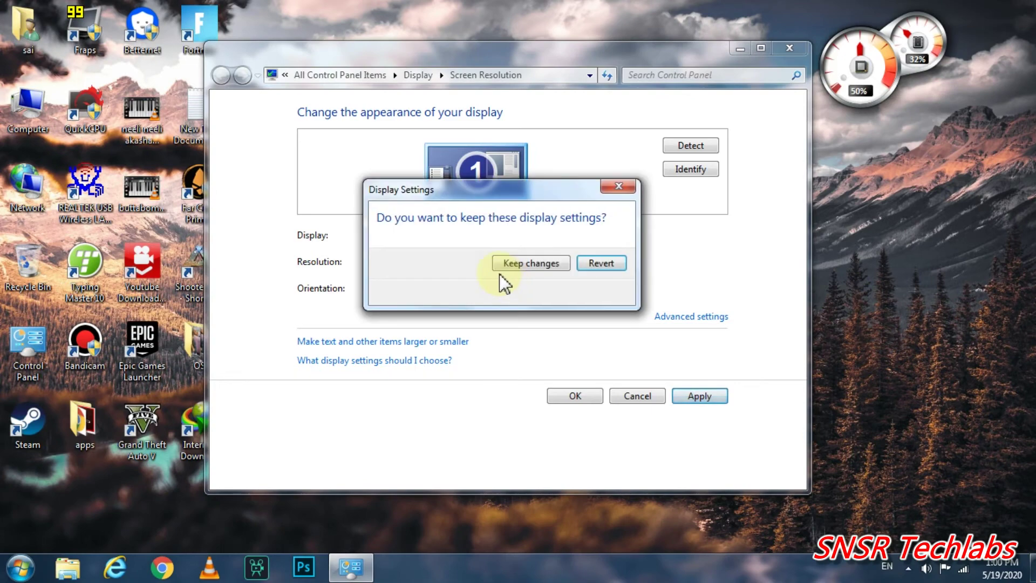
left_click(530, 258)
left_click(786, 49)
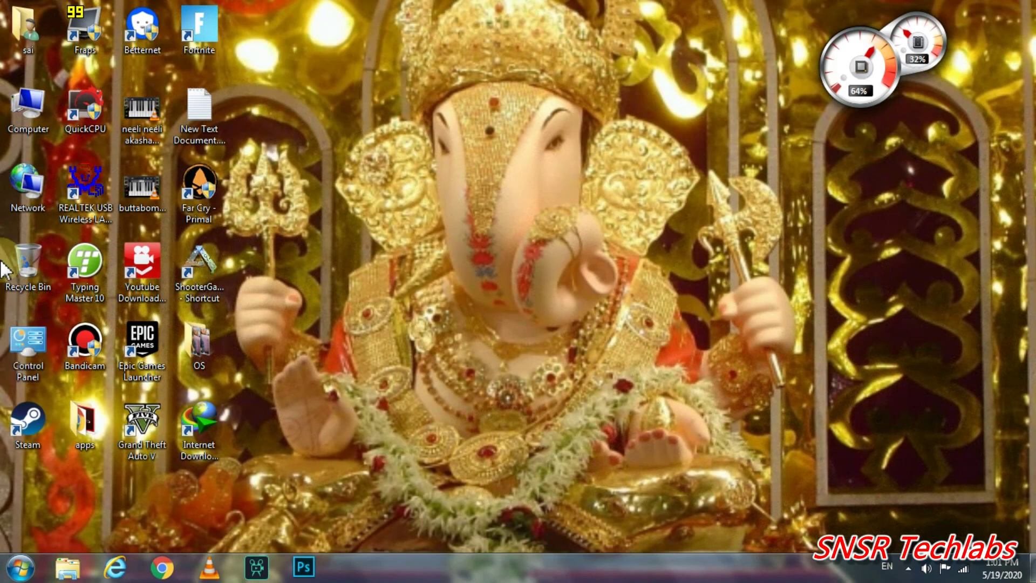
Move the Fraps shortcut below the Steam icon on the desktop and refresh the desktop
left_click_drag(90, 36, 27, 494)
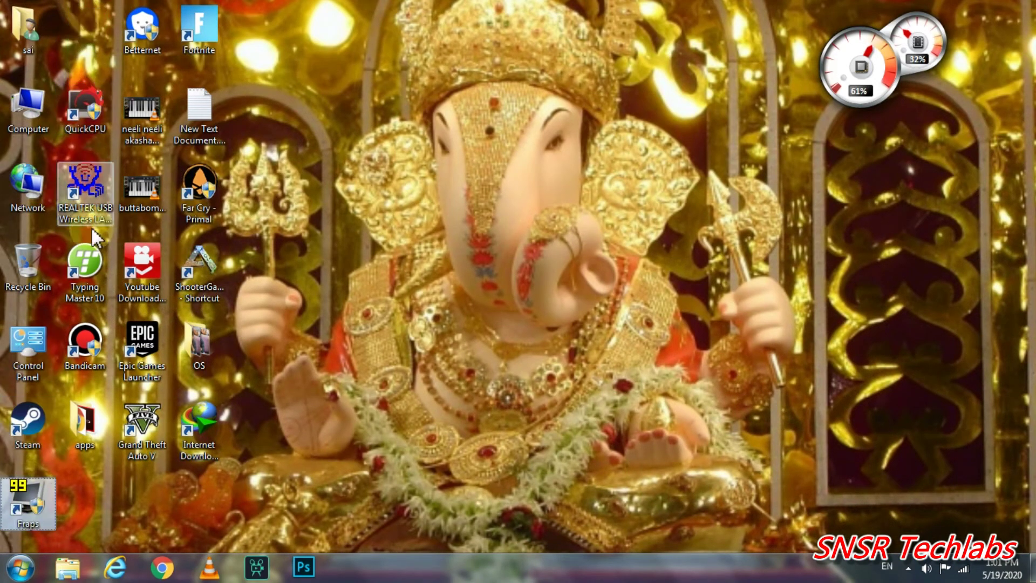
right_click(361, 120)
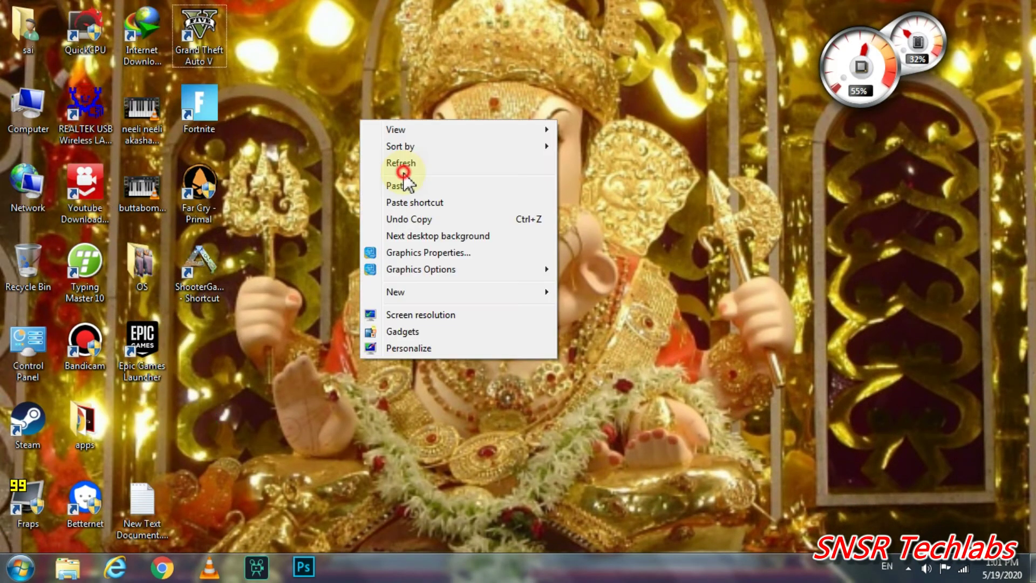
left_click(413, 164)
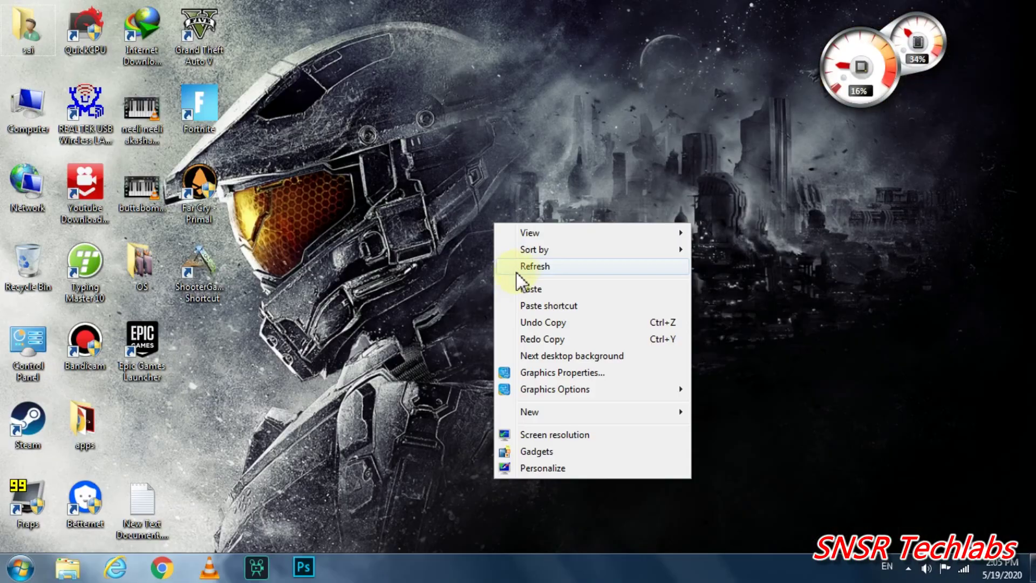
left_click(535, 266)
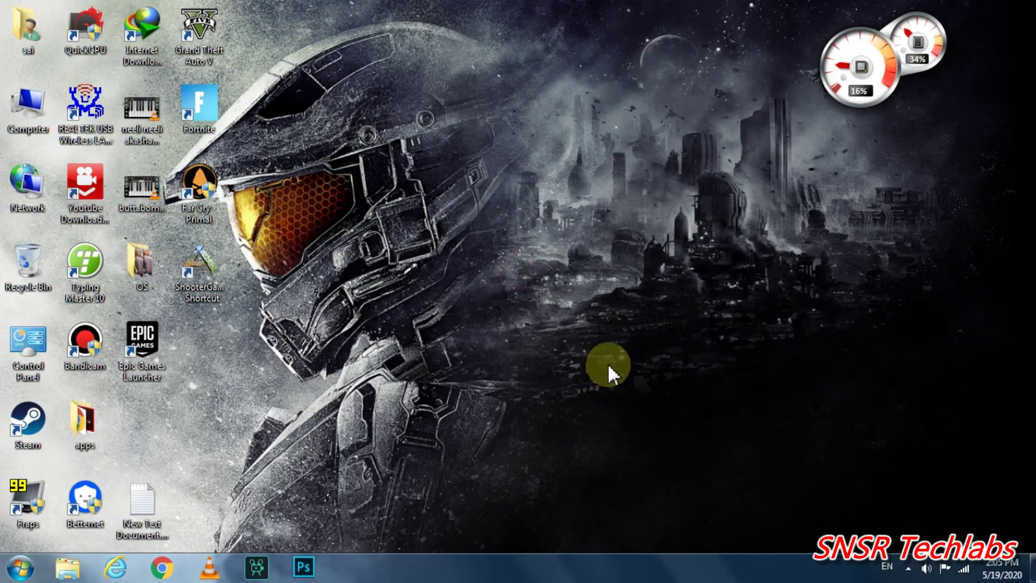
right_click(537, 290)
left_click(544, 332)
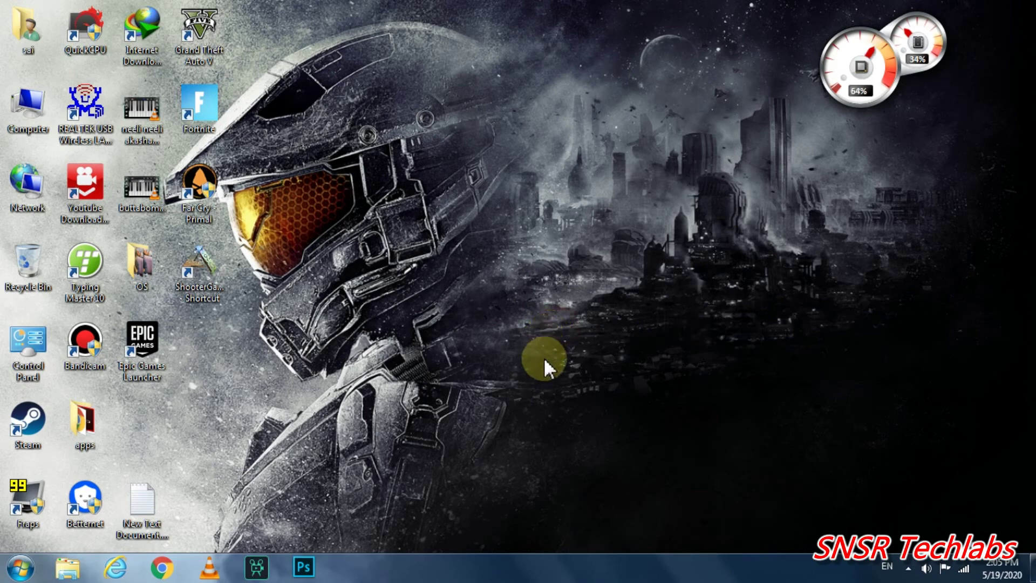
Open the Virtual Memory settings from the computer's advanced system properties and performance options
left_click(24, 571)
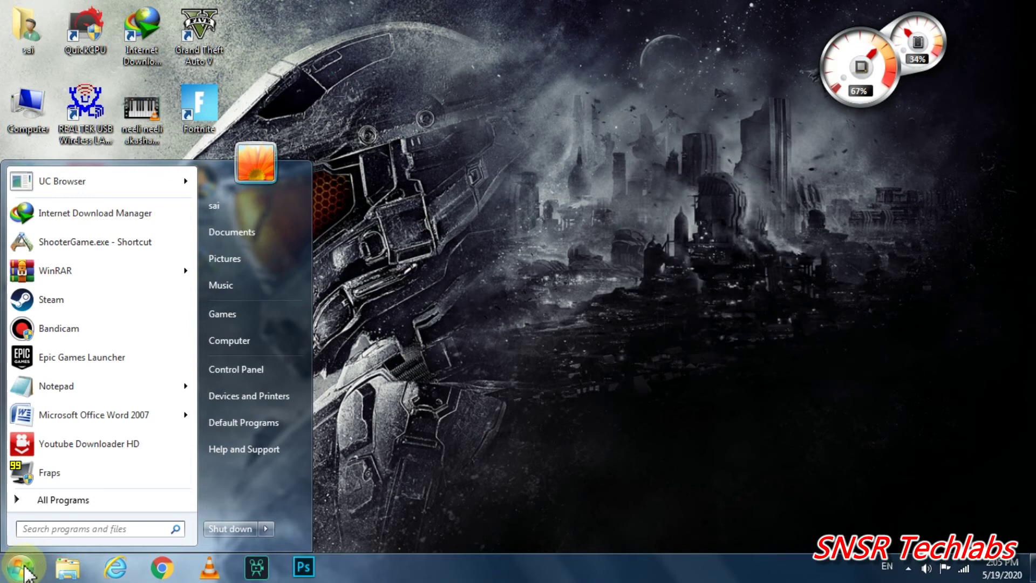
right_click(276, 337)
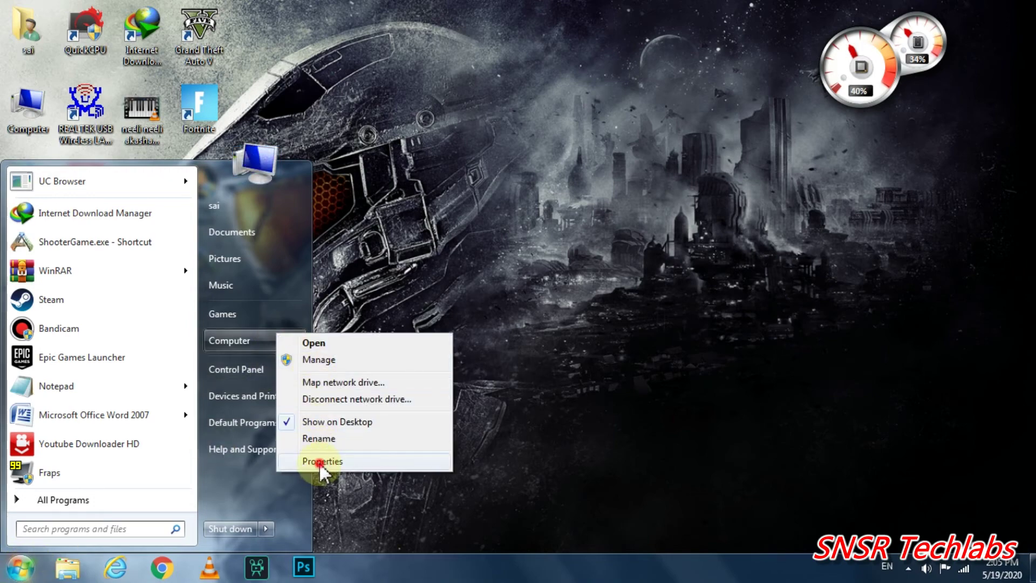
left_click(322, 462)
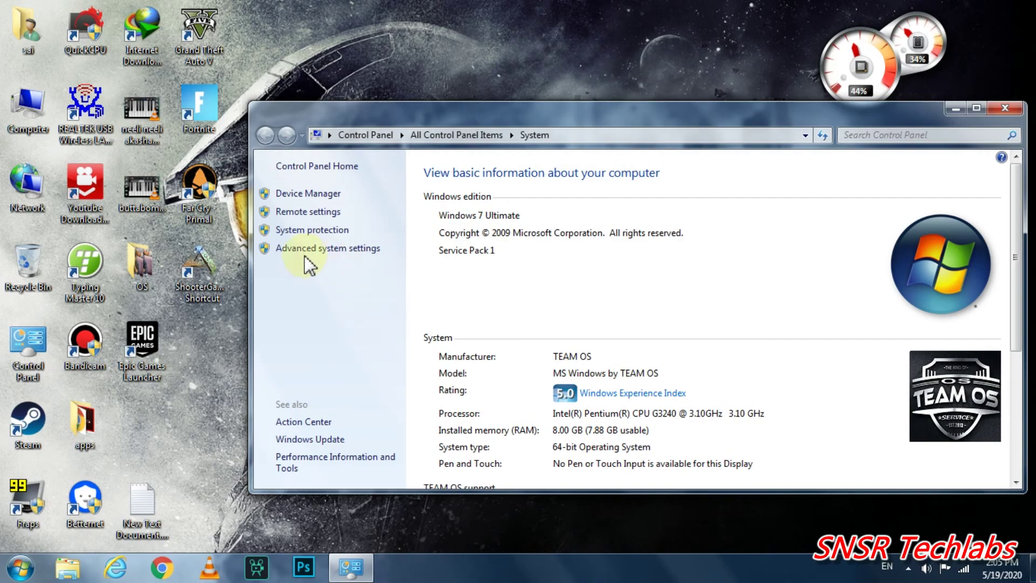
left_click(318, 249)
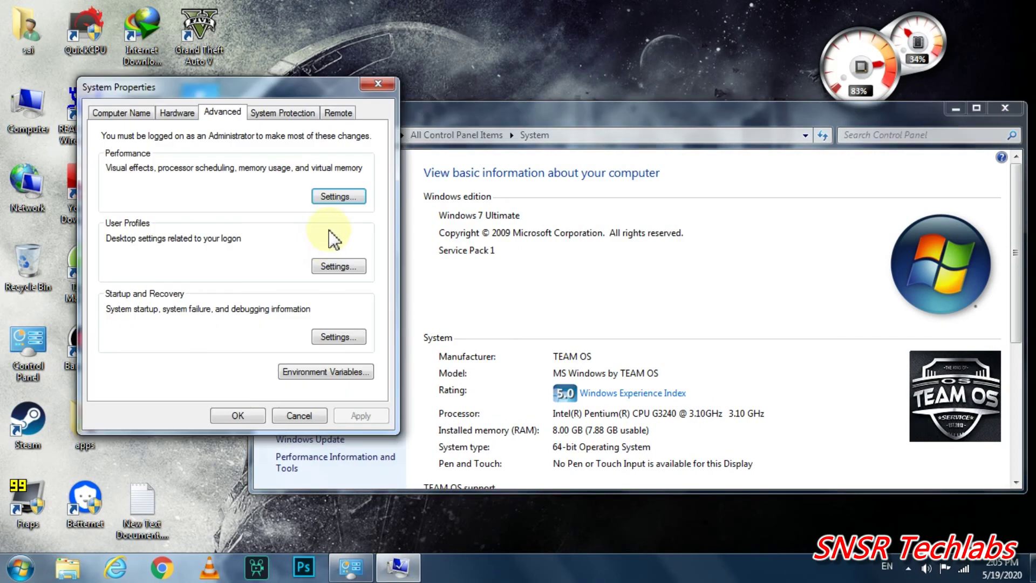
left_click(335, 197)
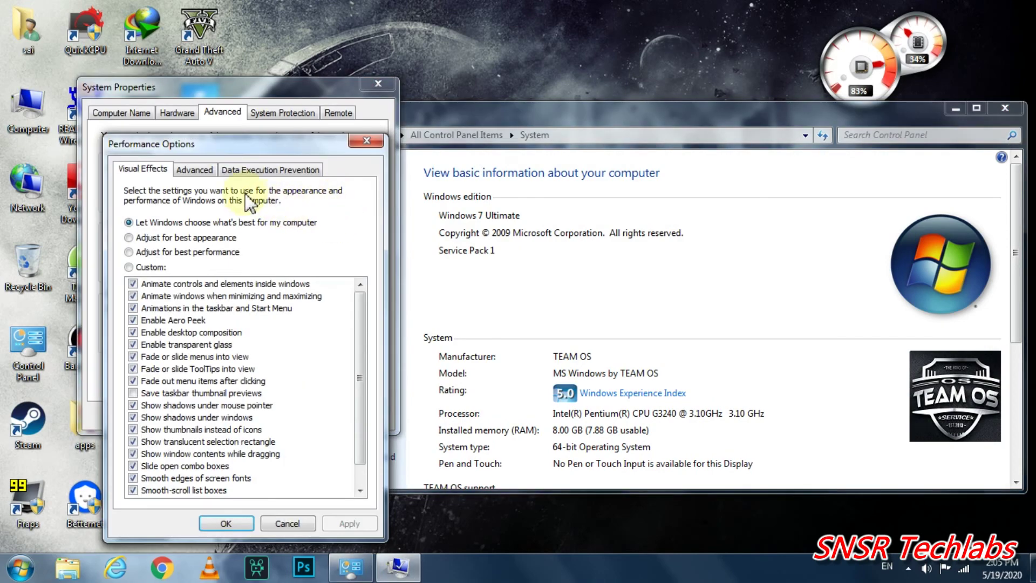
left_click(196, 170)
left_click(338, 346)
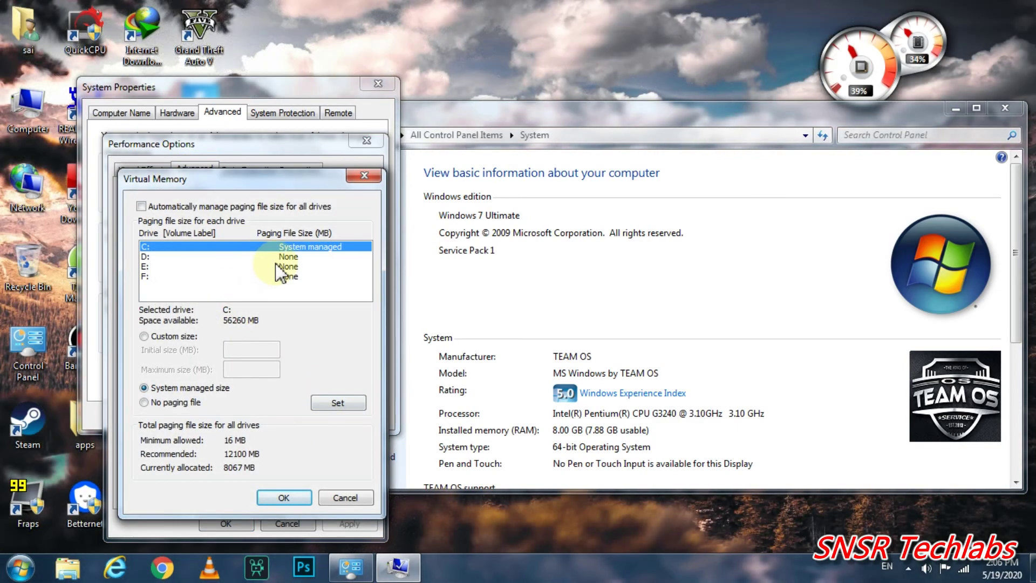
Select drive D for paging, try the System managed size option, and choose No paging file
left_click(177, 257)
left_click(152, 404)
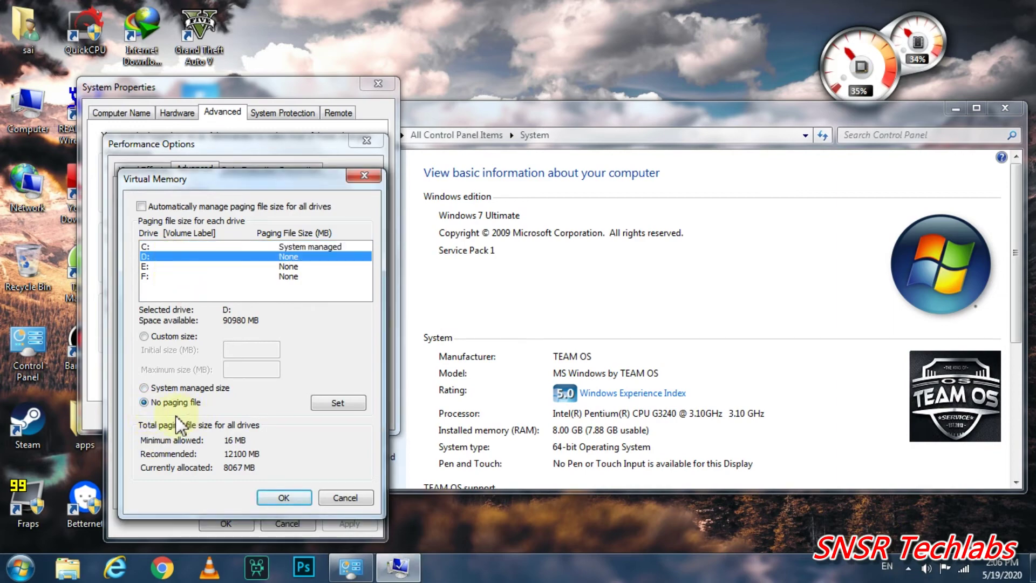
left_click(195, 387)
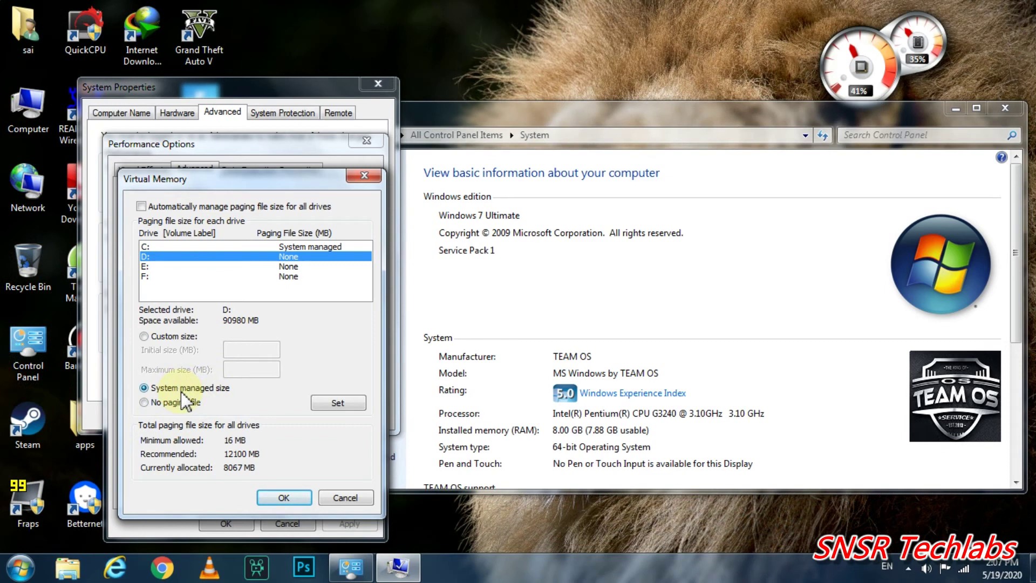
left_click(181, 405)
left_click(193, 390)
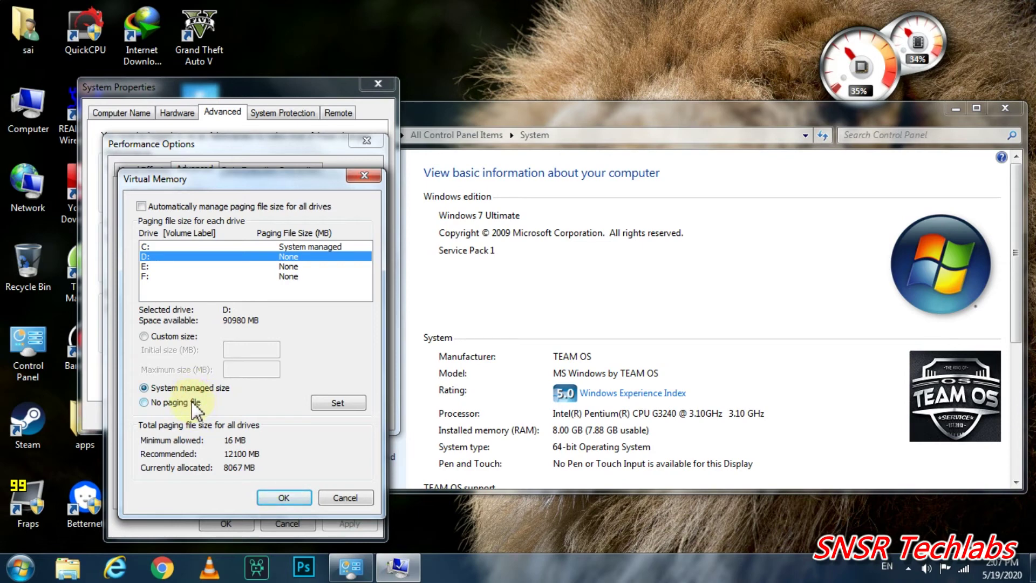
left_click(180, 404)
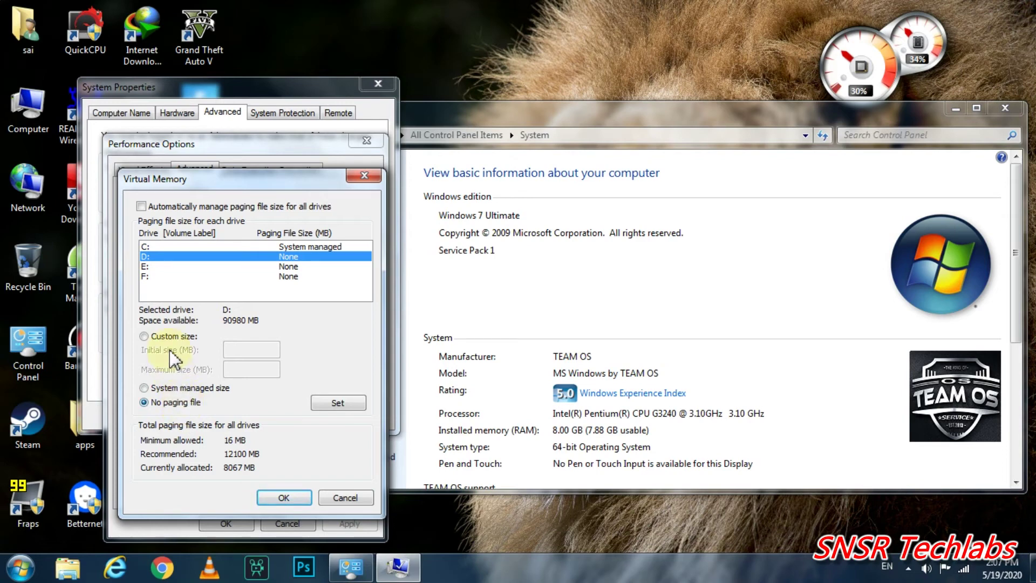
Try the Custom size option for drive D, return it to No paging file, and accept the virtual memory settings
left_click(162, 337)
left_click(232, 350)
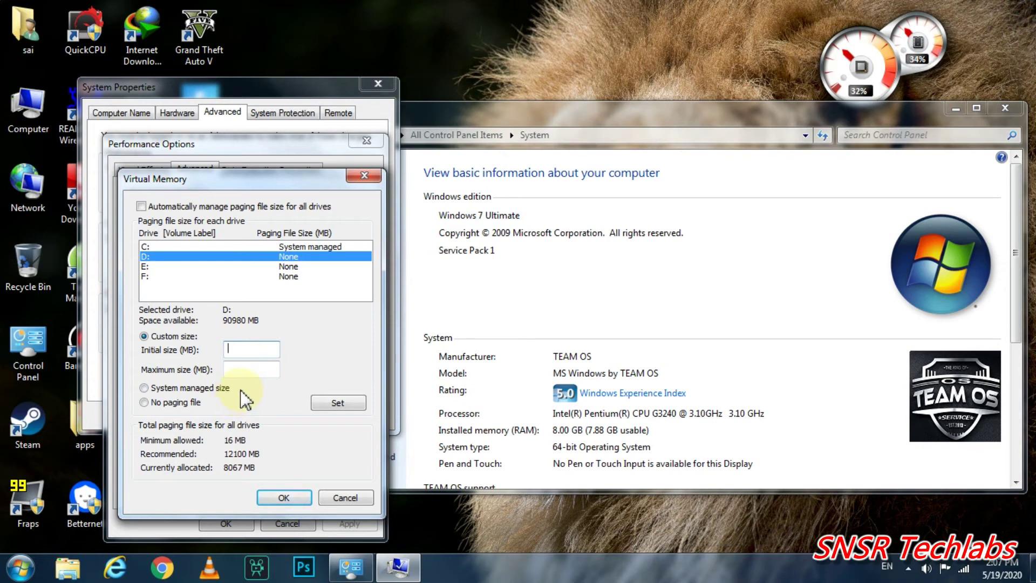
left_click(191, 402)
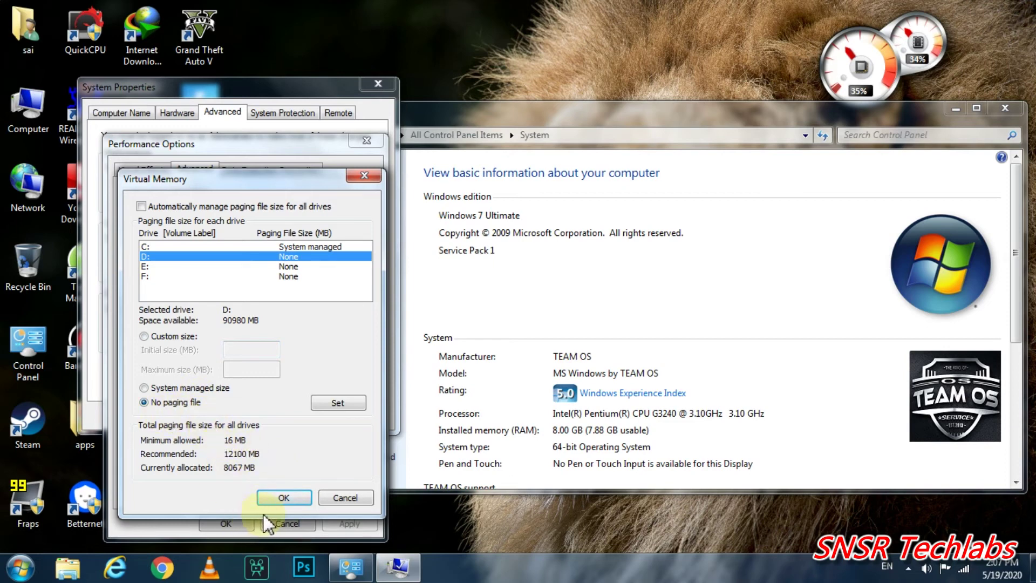
left_click(284, 494)
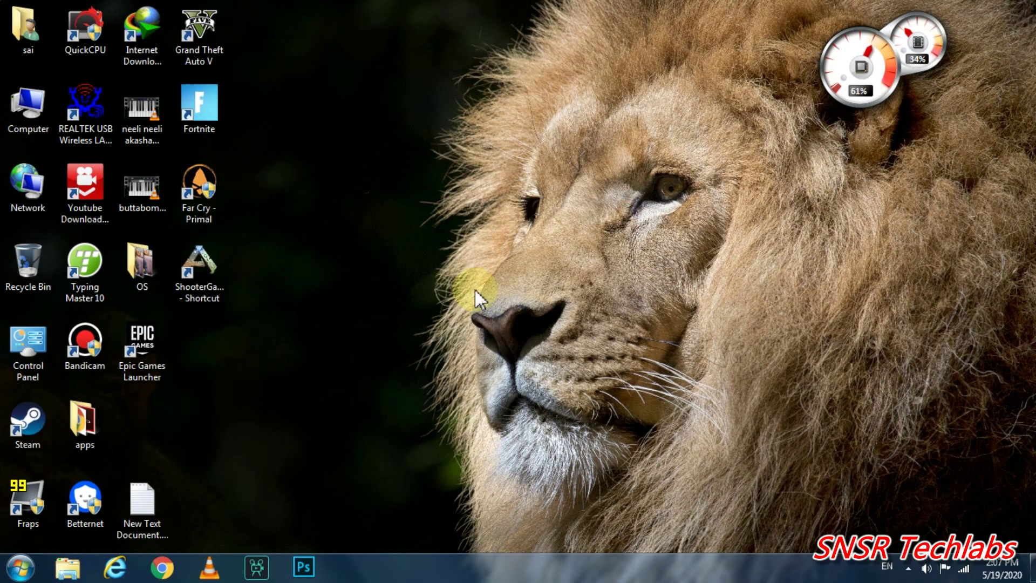
View the Intel(R) HD Graphics adapter's driver properties through the display's advanced settings
right_click(422, 227)
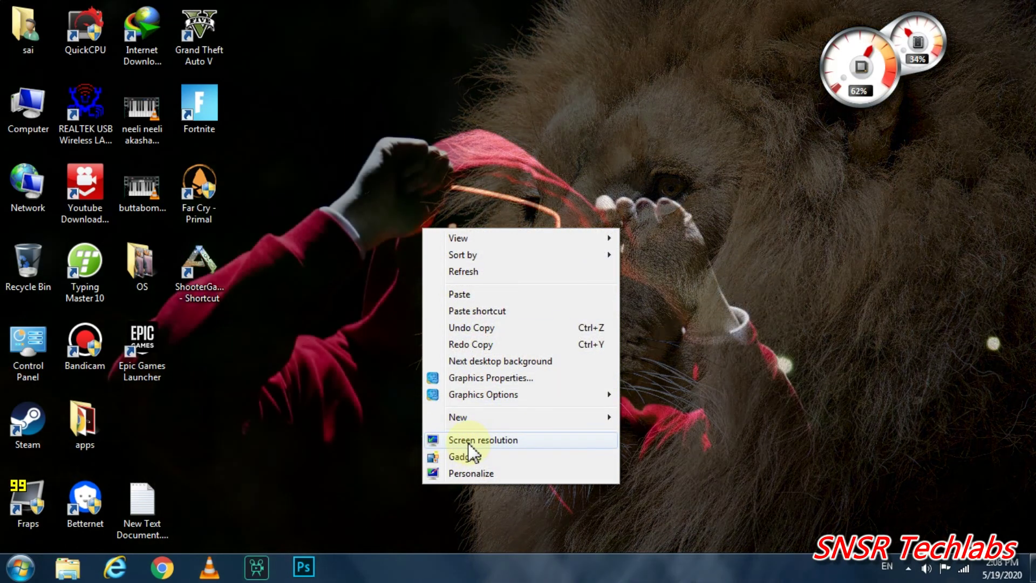
left_click(471, 441)
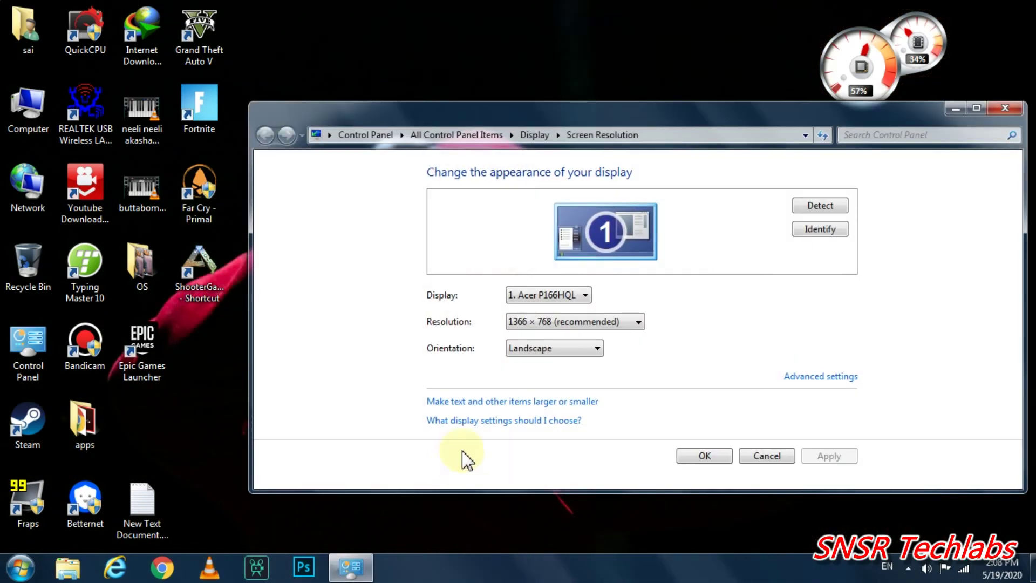
left_click(805, 377)
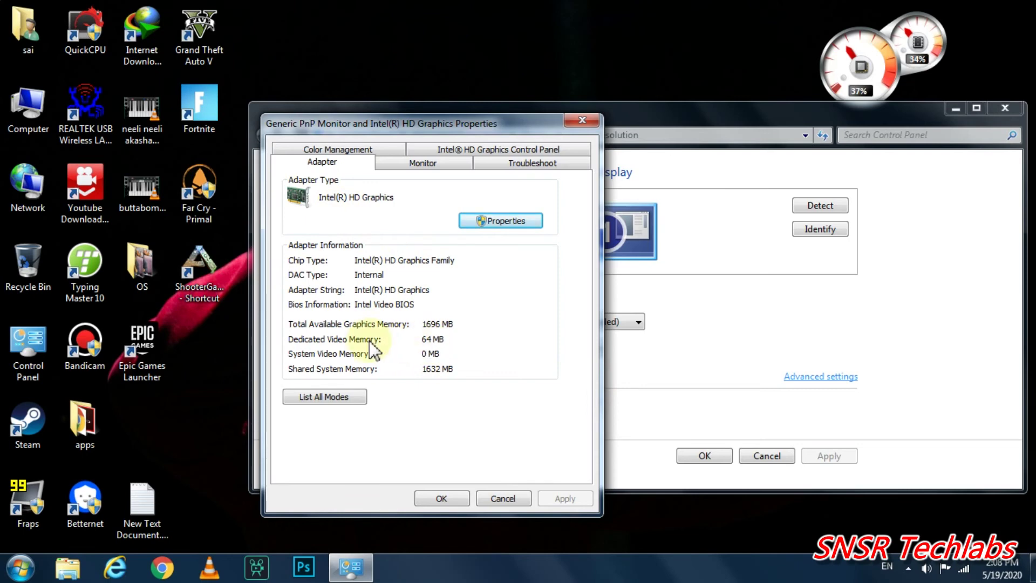
left_click(490, 222)
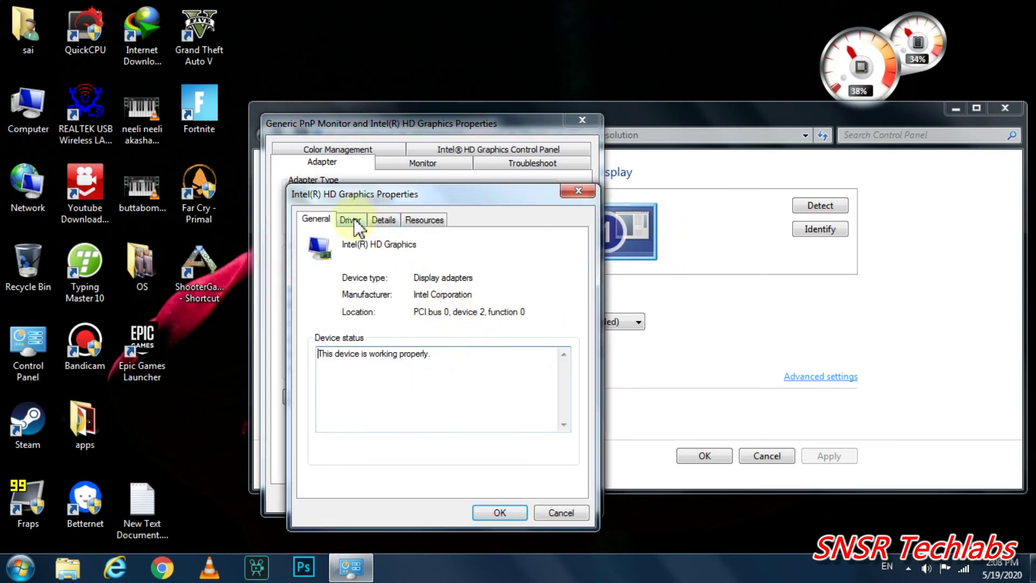
left_click(351, 220)
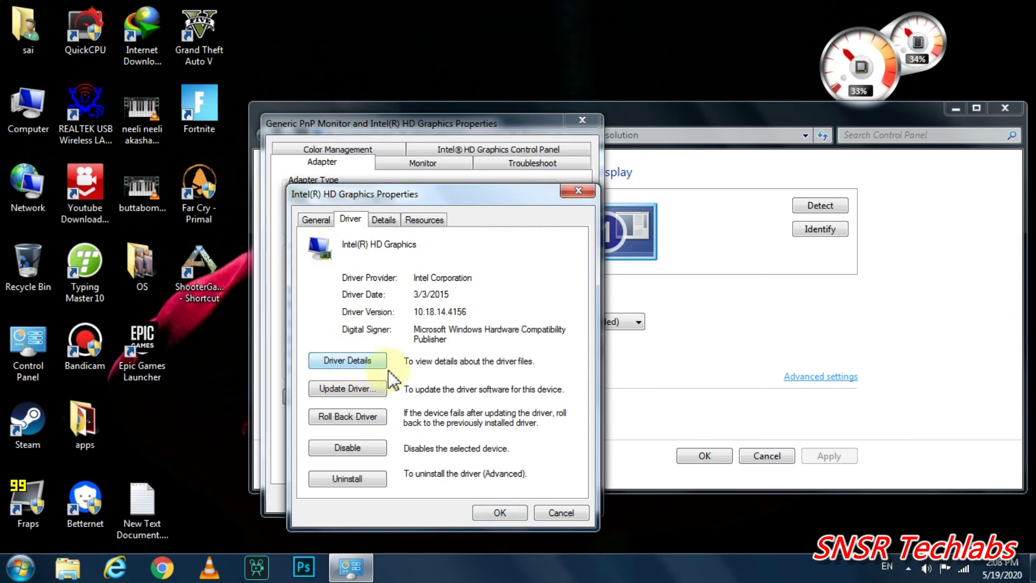
View the driver update options for Intel(R) HD Graphics, cancel the update, and close the adapter and screen resolution windows
left_click(344, 388)
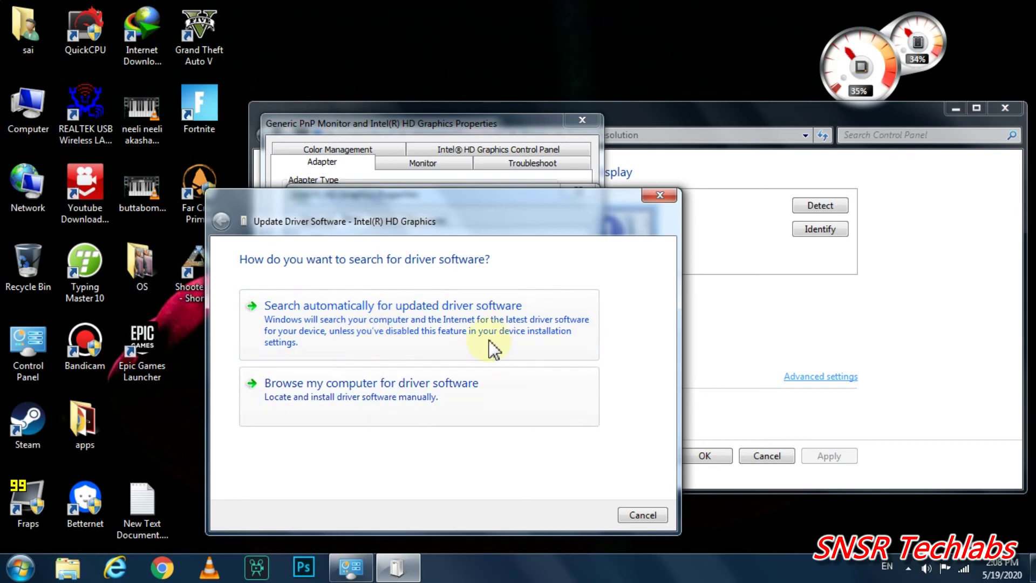
left_click(652, 514)
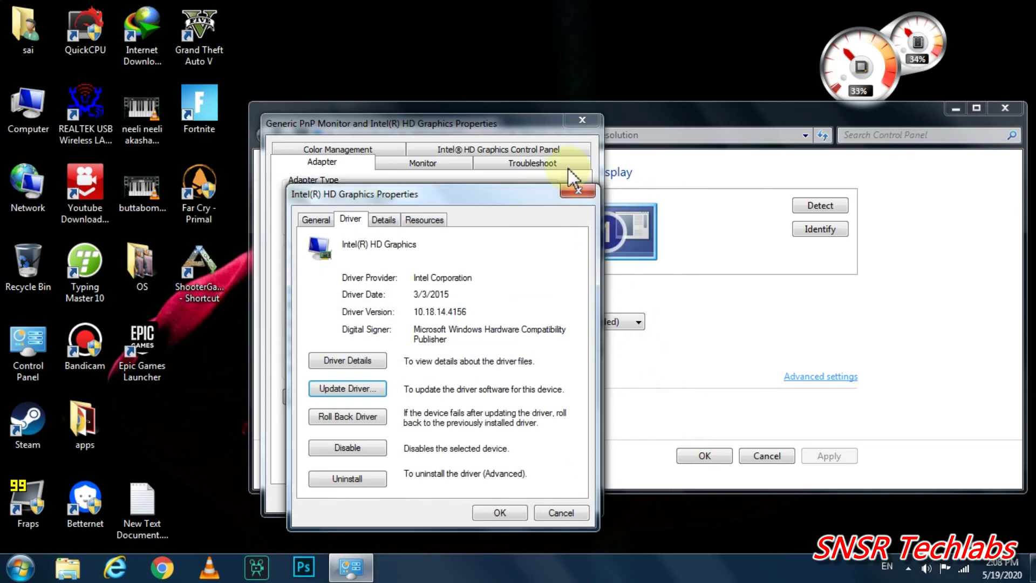
left_click(577, 191)
left_click(583, 120)
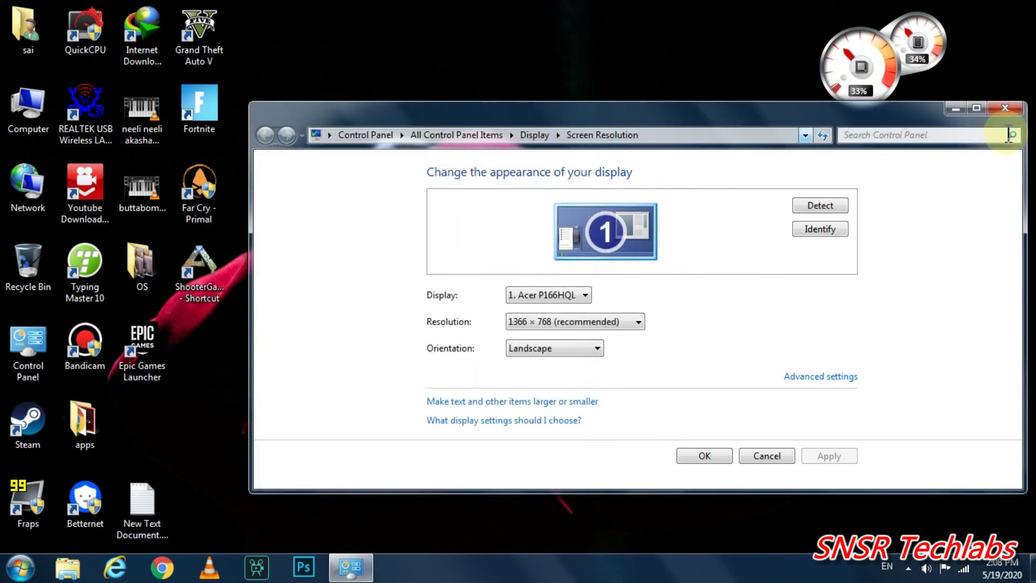
left_click(1005, 108)
Refresh the desktop twice
right_click(561, 189)
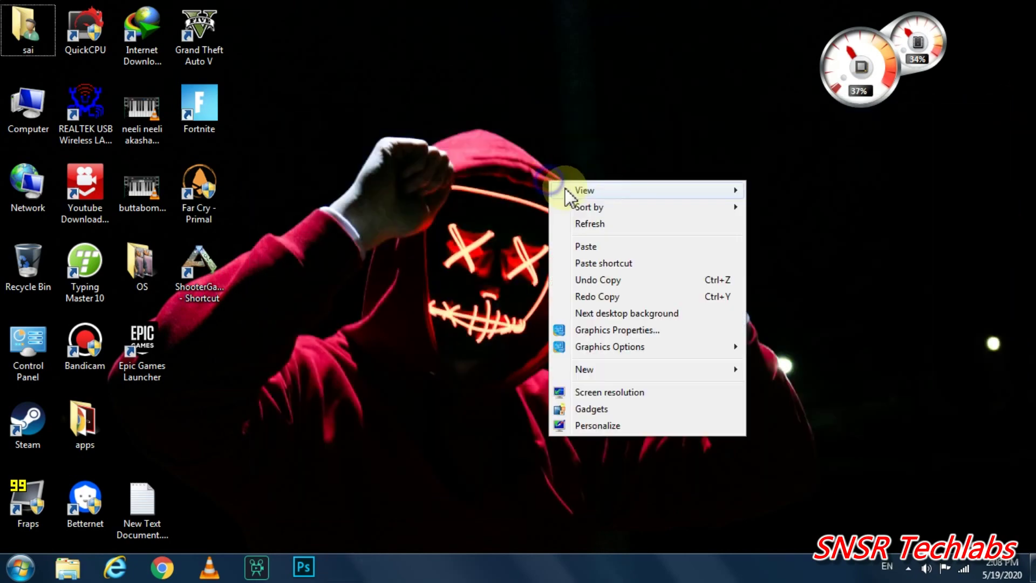
left_click(588, 224)
right_click(568, 210)
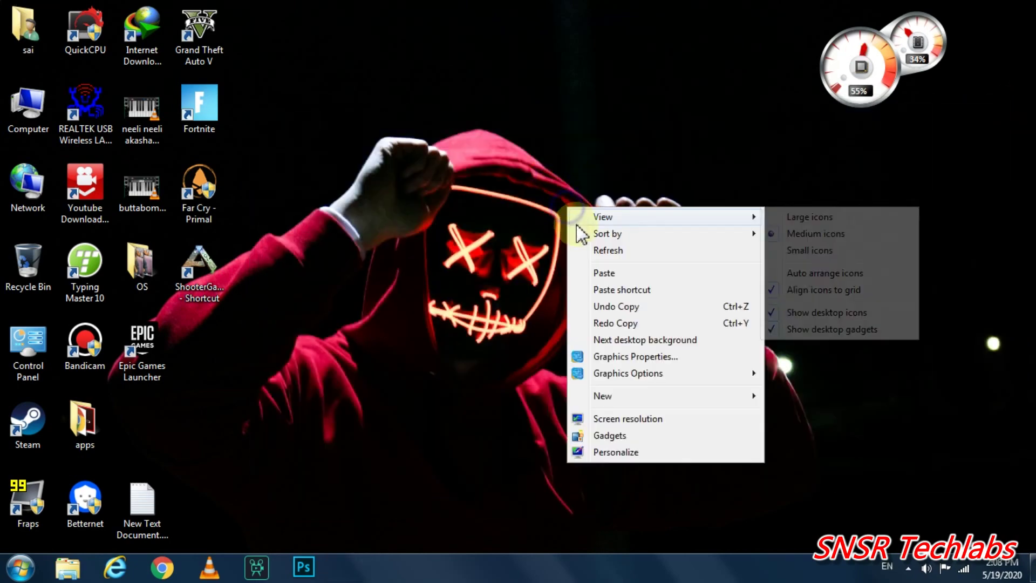
left_click(589, 250)
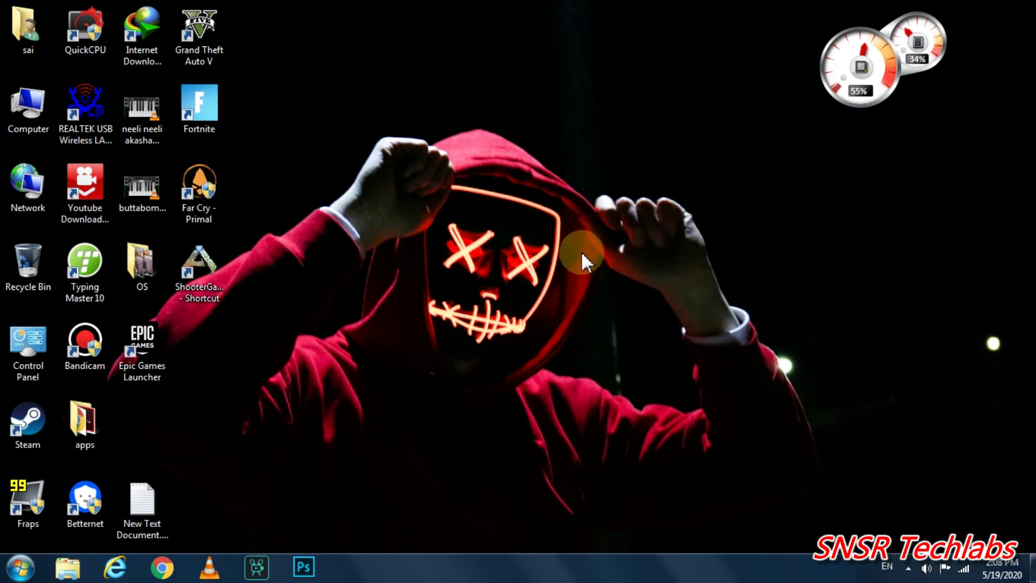